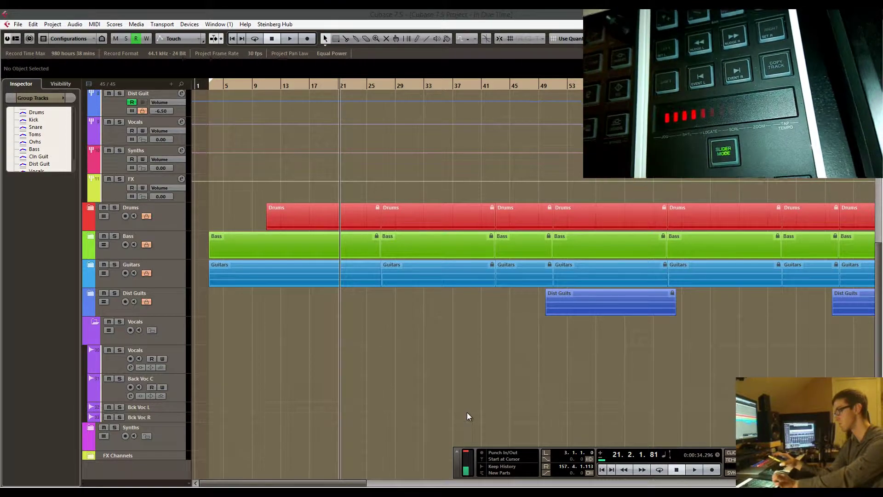
Scroll through the arrangement towards its end and back to examine the parts along the timeline
scroll(467, 416, "right", 15)
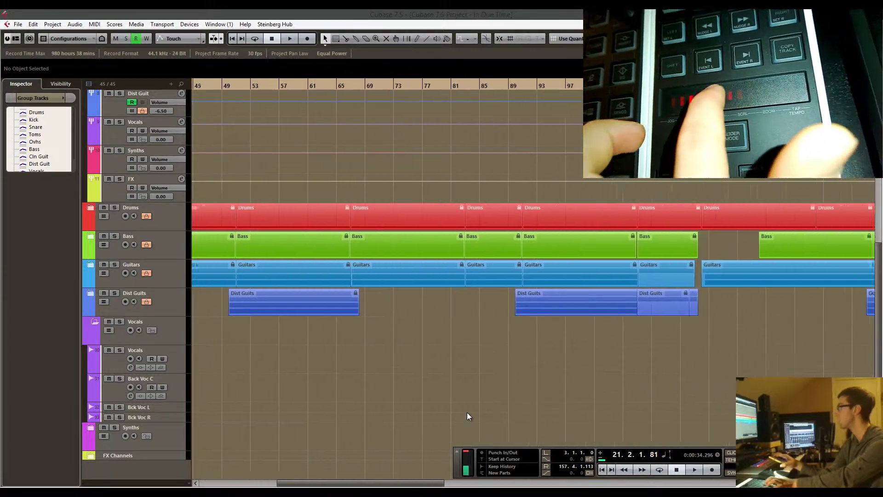
scroll(467, 413, "left", 10)
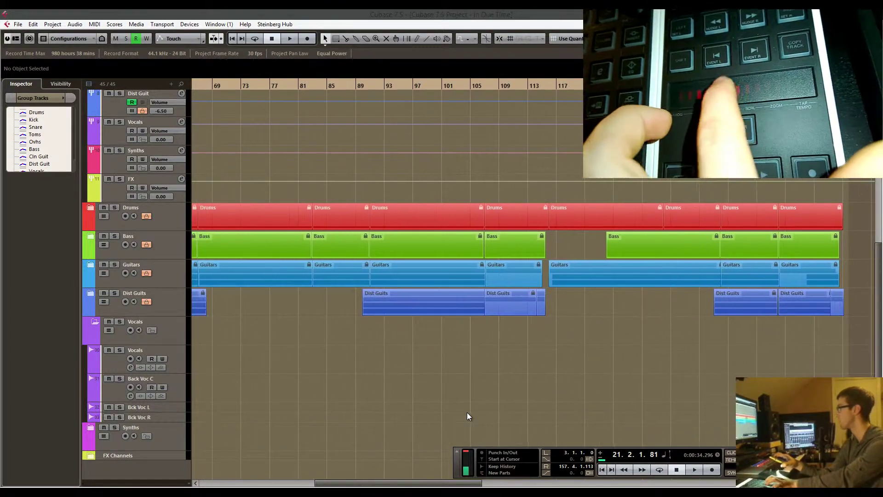
scroll(468, 417, "left", 5)
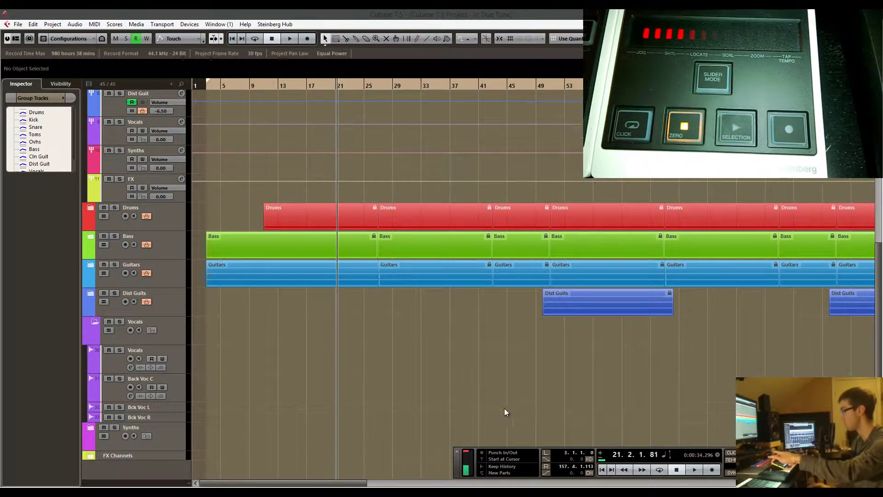
scroll(546, 311, "right", 15)
scroll(512, 341, "up", 2)
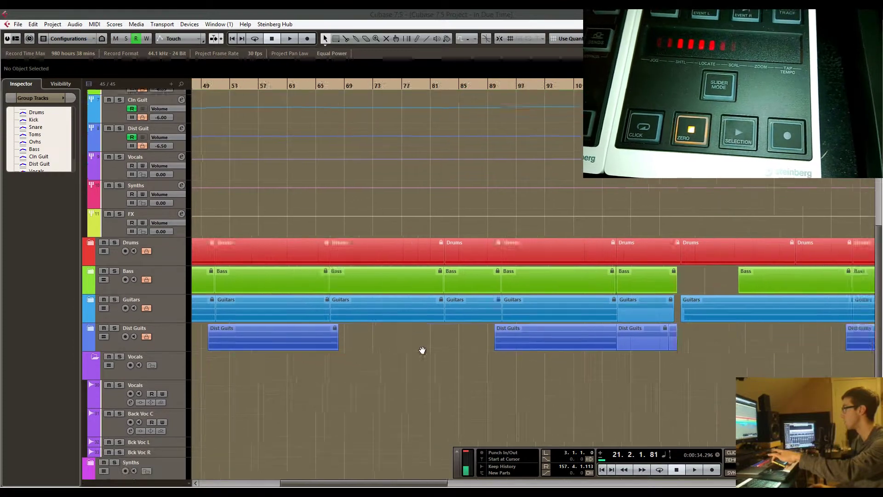
scroll(662, 342, "left", 15)
scroll(572, 348, "down", 1)
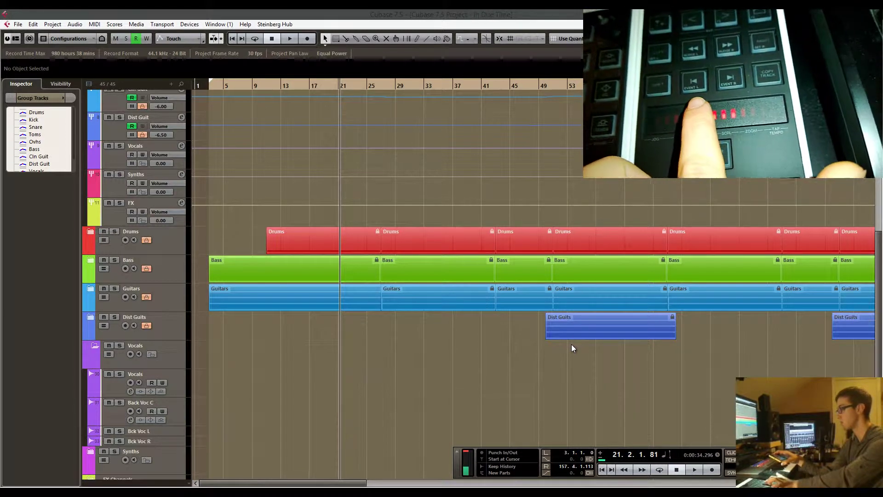
Zoom the timeline in and out repeatedly to examine the arrangement both in detail and as a whole
key("h")
key("h")
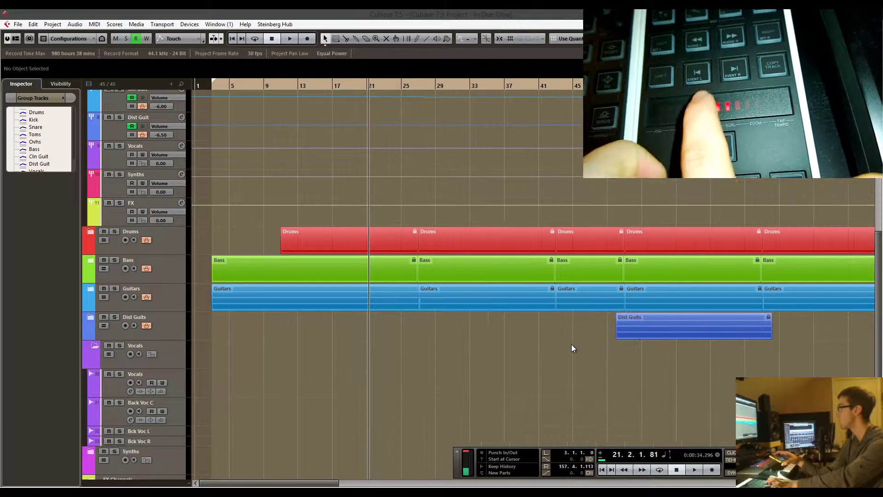
key("g")
key("g")
key("g")
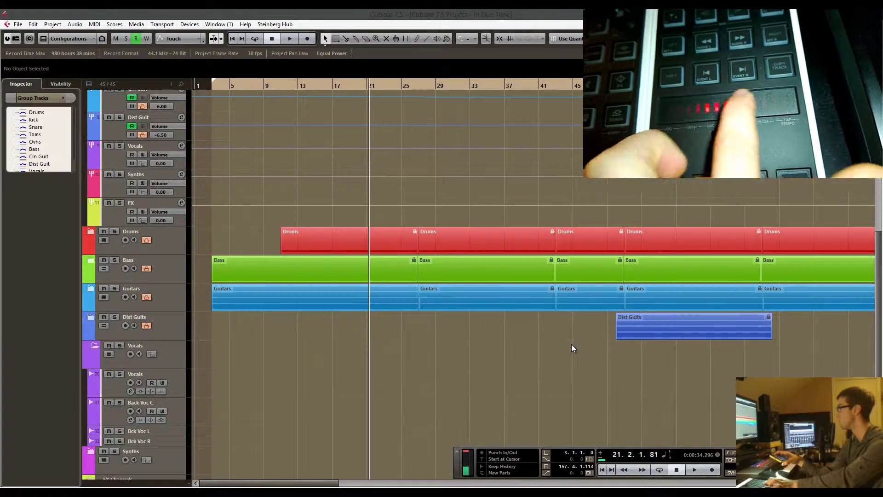
key("h")
key("h")
key("h")
key("h")
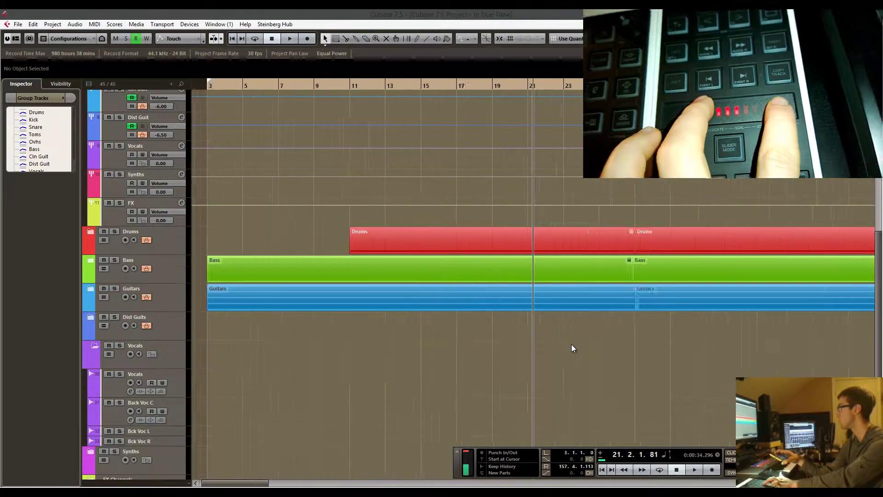
key("g")
key("g")
key("g")
key("g")
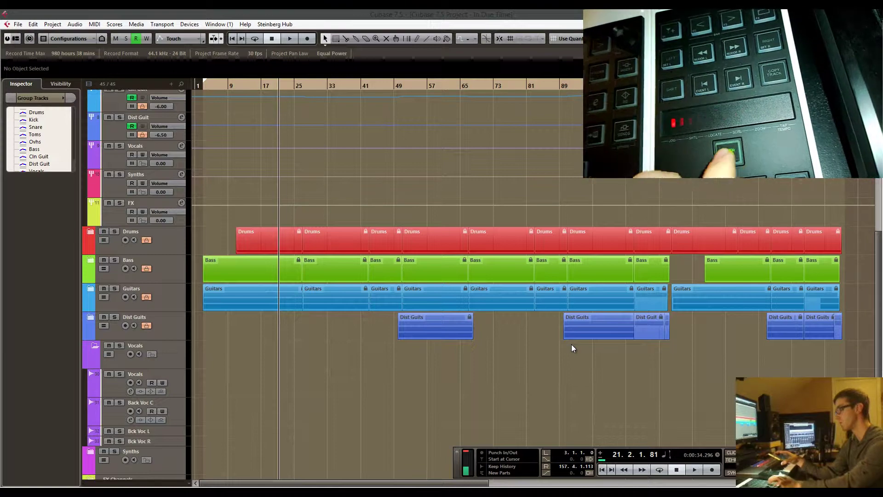
key("g")
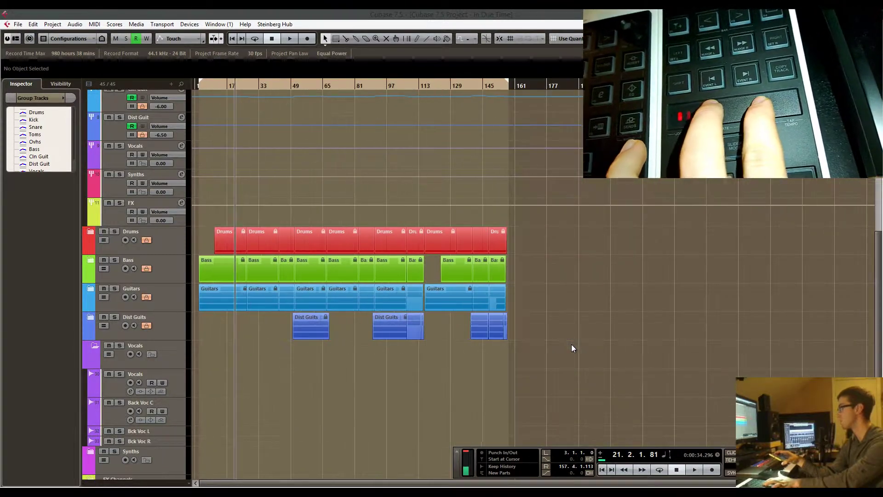
key("h")
key("h")
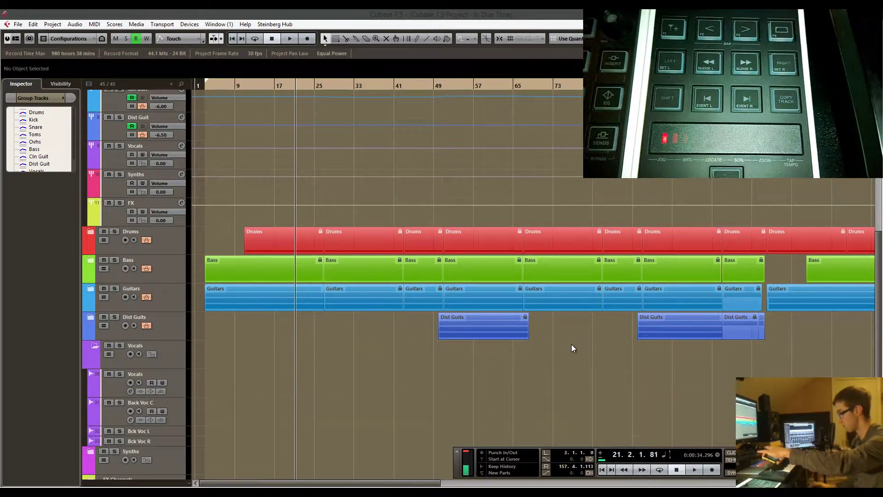
Record-enable the Vocals track and set the locators around the first Dist Guits part, from 50.1.1.0 to 68.1.3.19
scroll(572, 345, "up", 5)
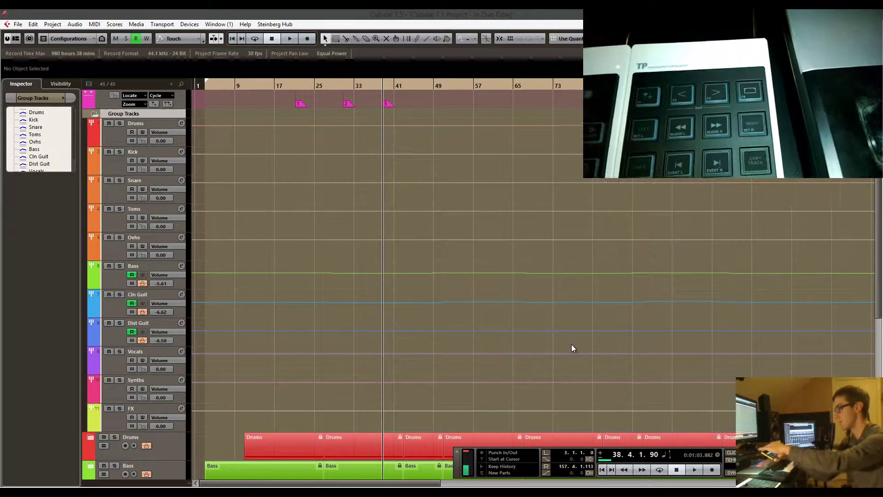
scroll(573, 350, "down", 3)
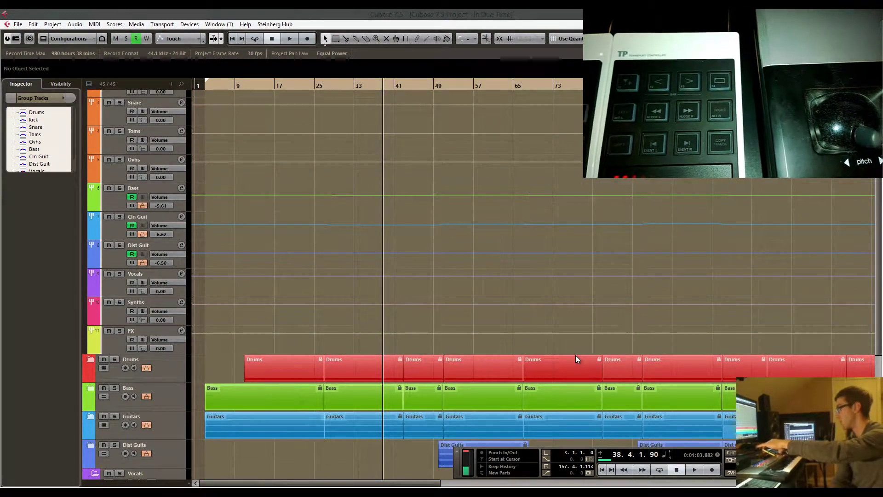
scroll(529, 317, "down", 6)
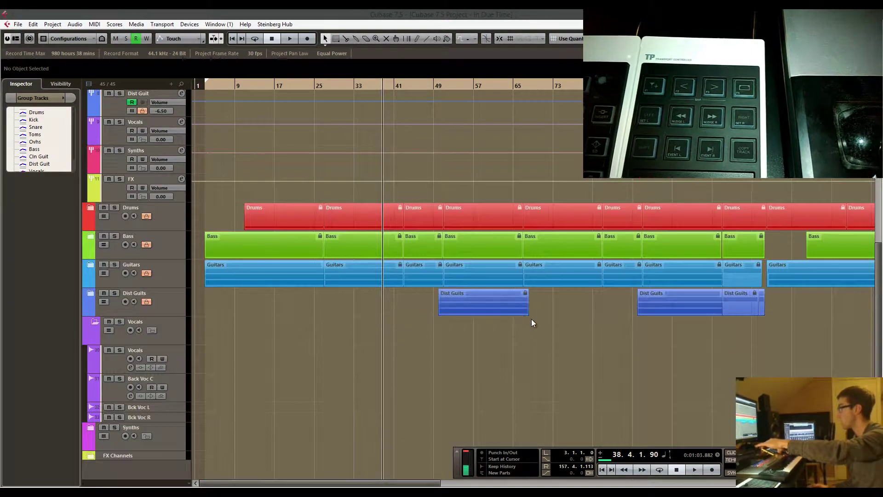
left_click(494, 305)
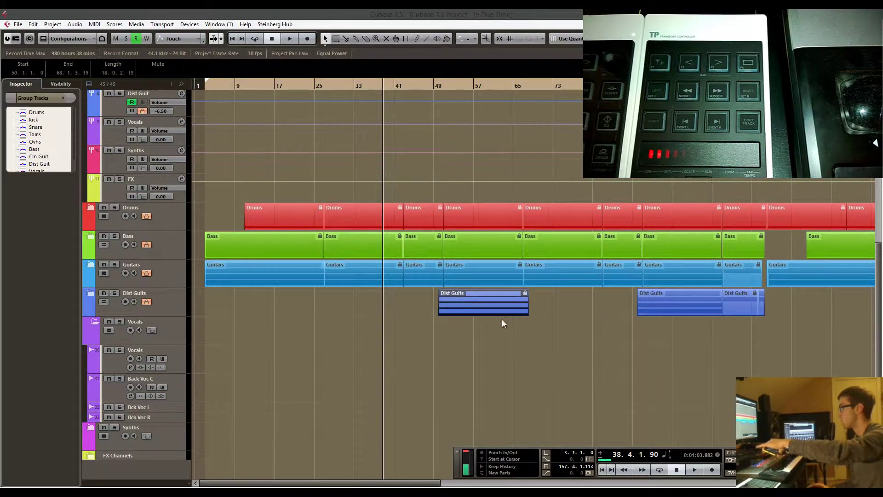
left_click(130, 358)
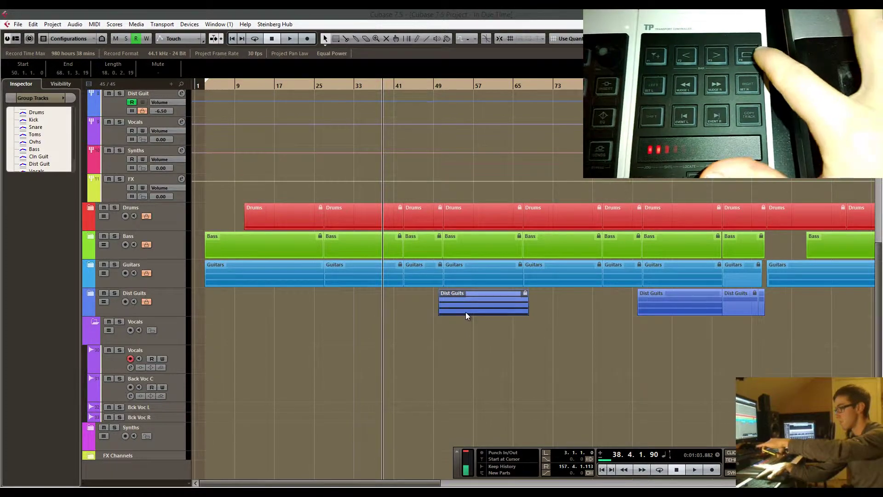
key("p")
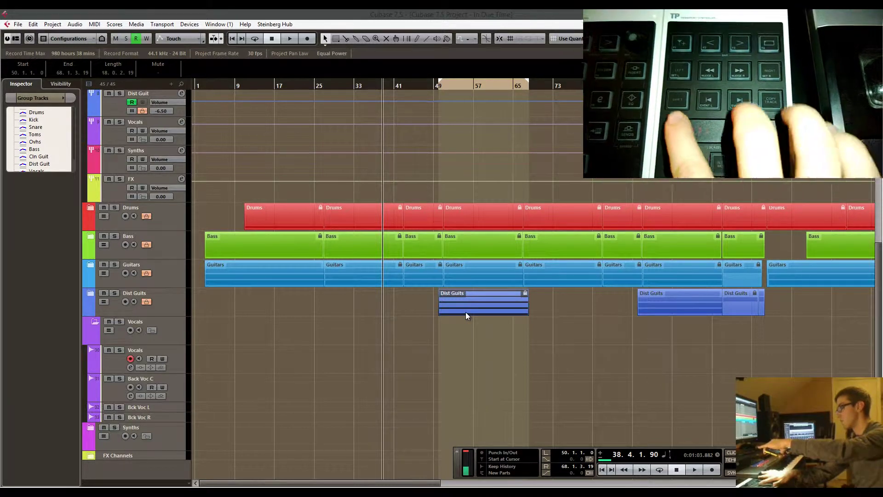
Turn on cycle mode, play the section between the locators briefly, and return the cursor to its start
key("slash")
key("space")
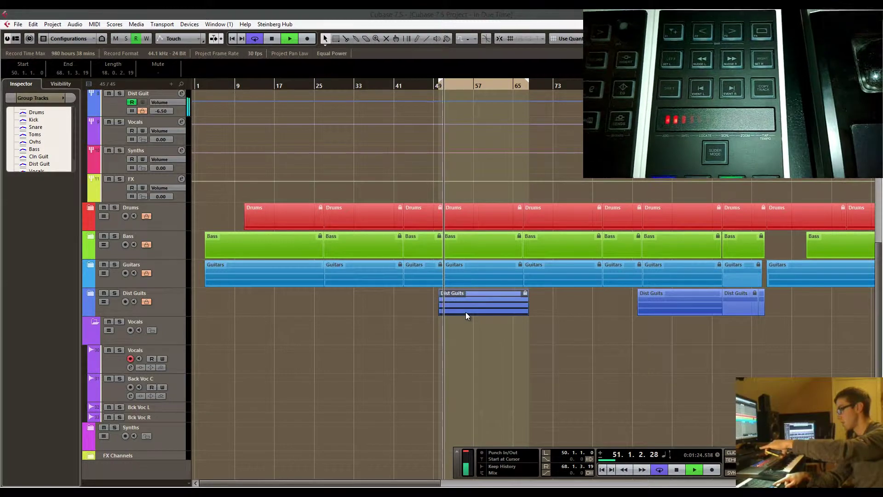
key("space")
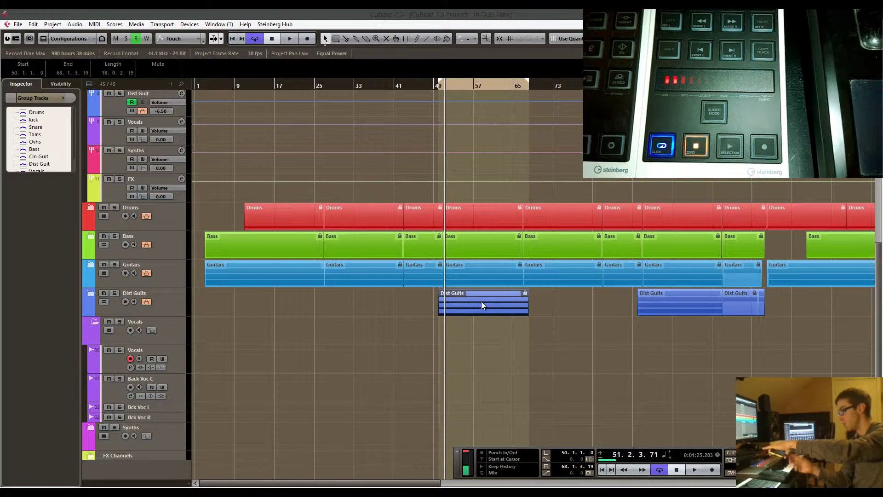
key("KP_0")
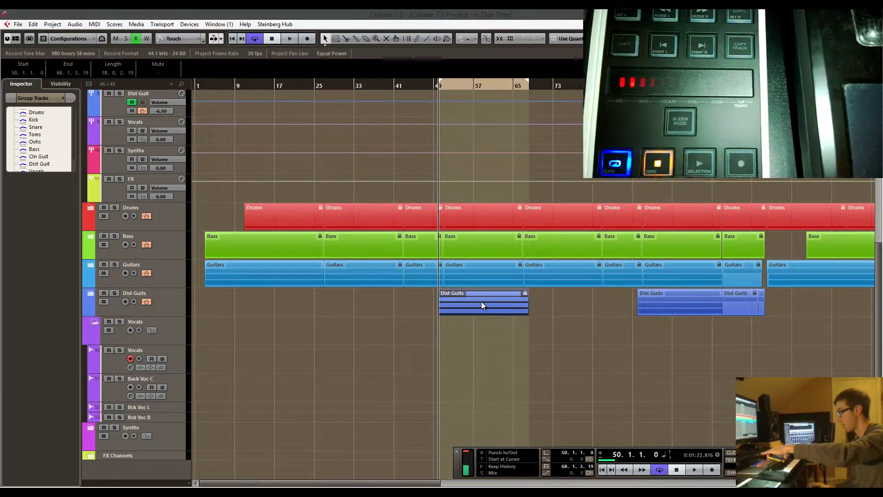
Disarm recording on the Vocals track and turn off cycle mode
left_click(131, 358)
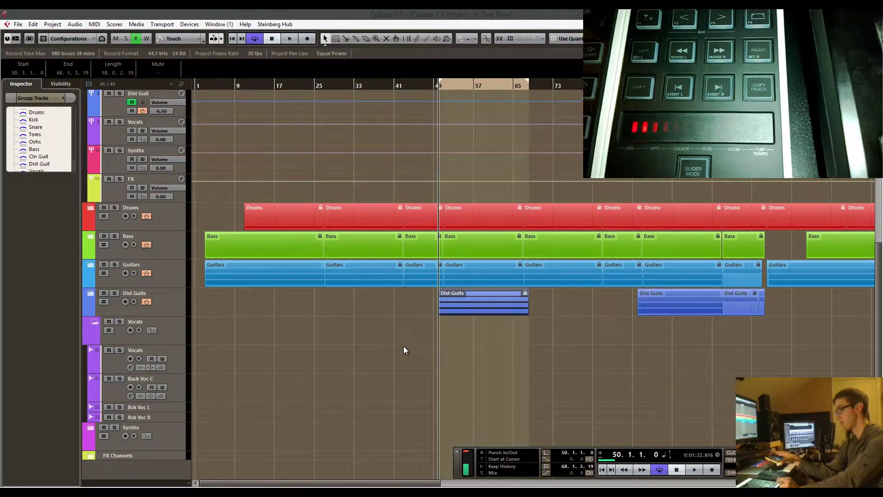
key("KP_Divide")
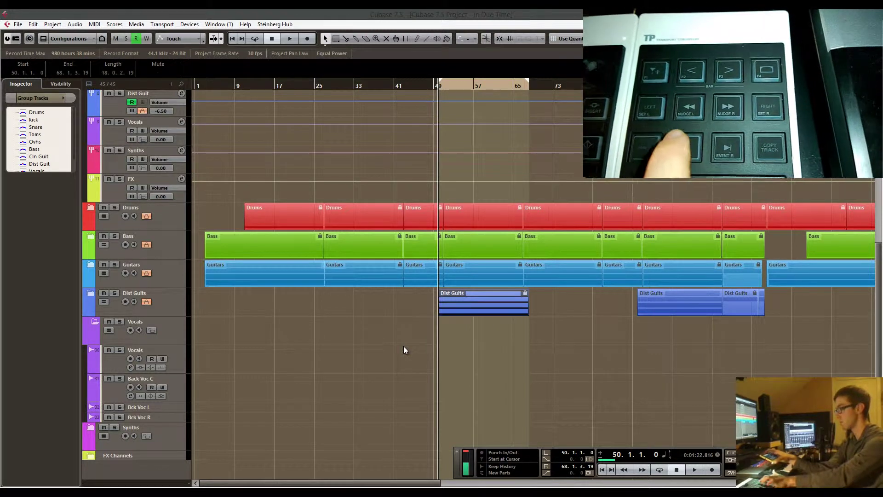
Jump between both locators, and set the left locator to 41.4.1.23 and the right locator to 75.3.3.117
key("KP_2")
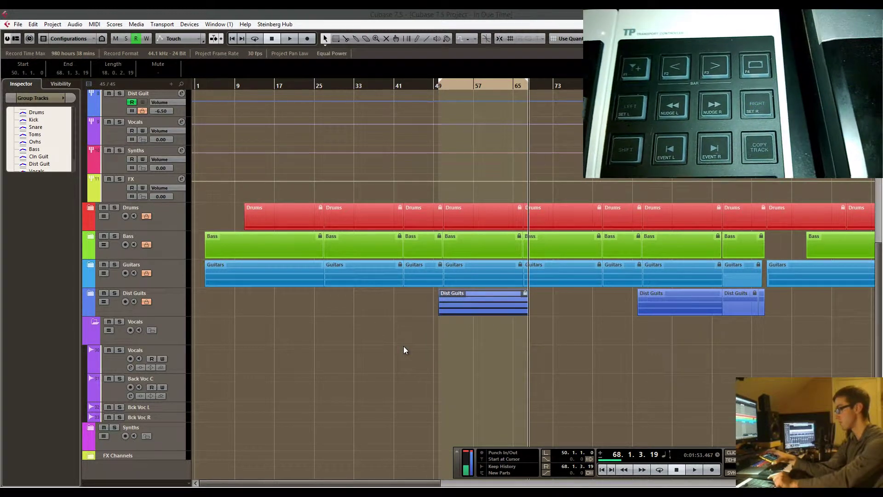
key("KP_1")
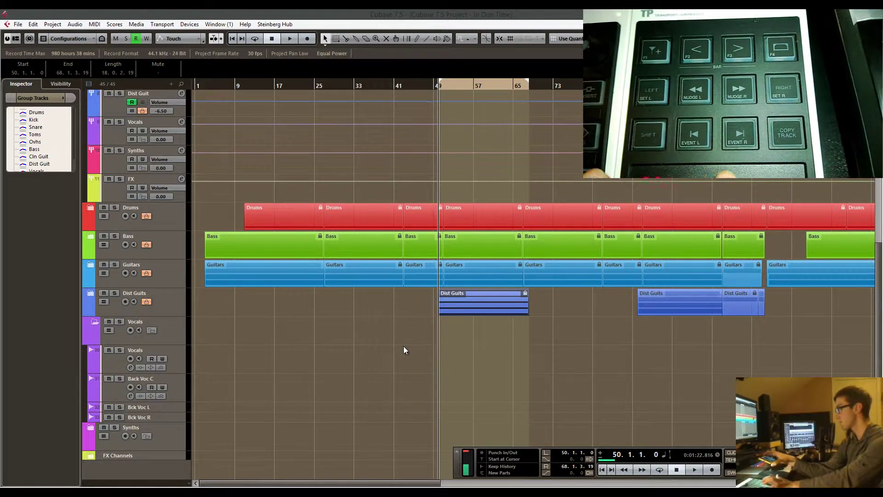
key("b")
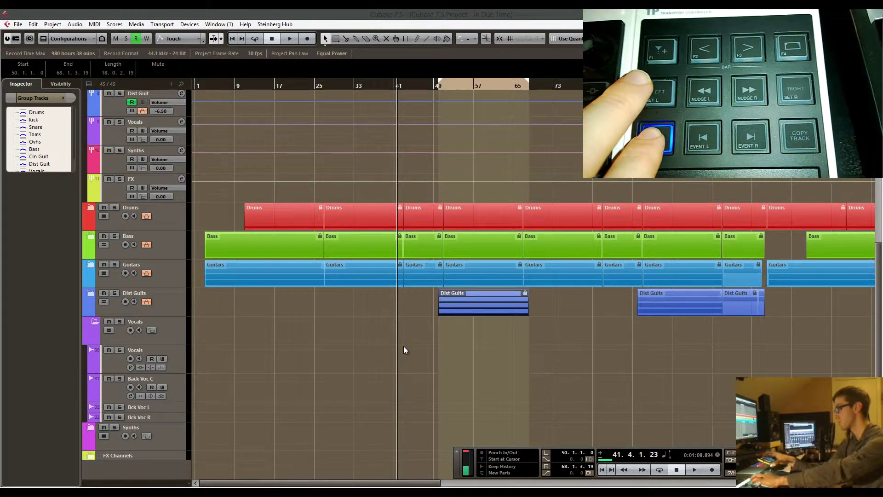
key("ctrl+KP_1")
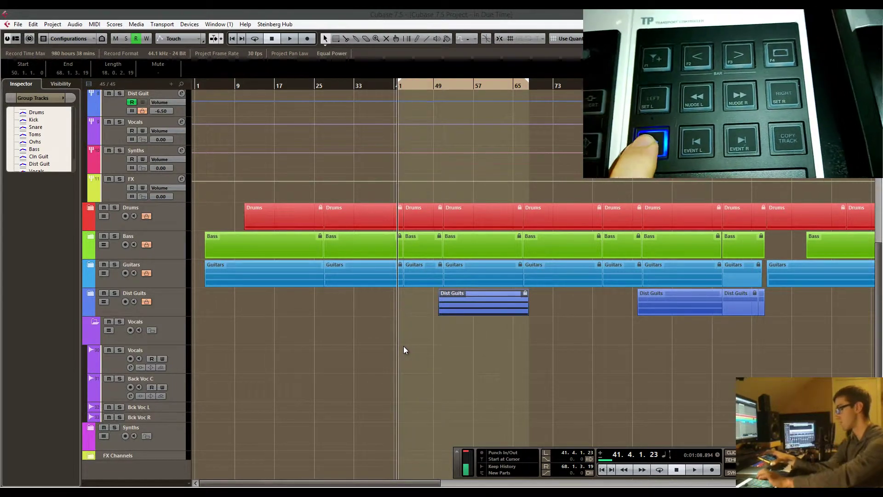
key("KP_2")
key("shift+KP_Add")
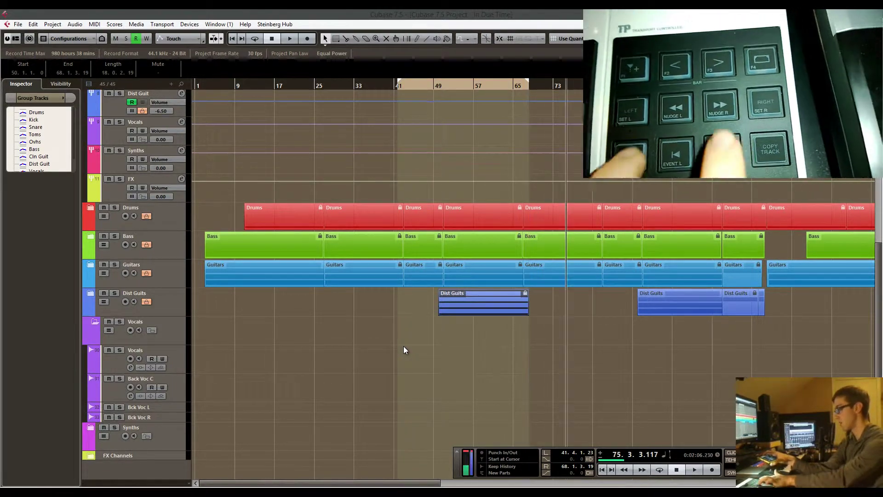
key("ctrl+KP_2")
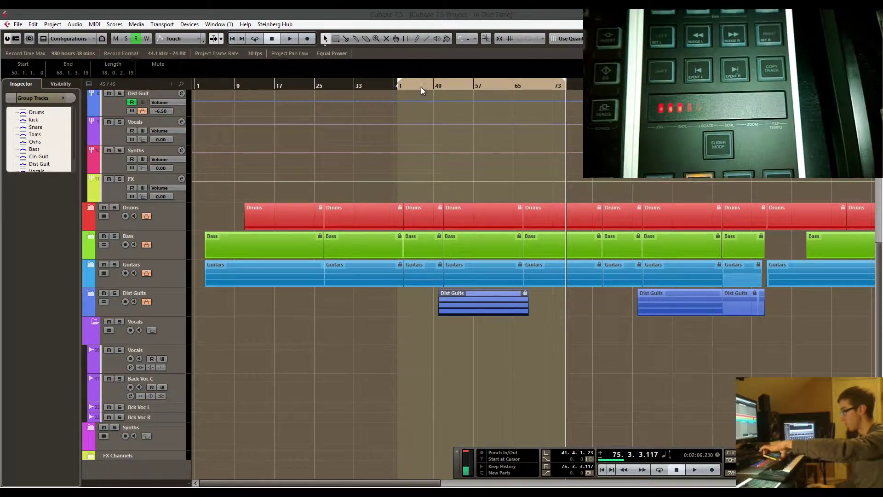
Expand the Guitars folder track and set the left locator to 2.4.2.52, just before the first guitar part
left_click_drag(421, 86, 195, 178)
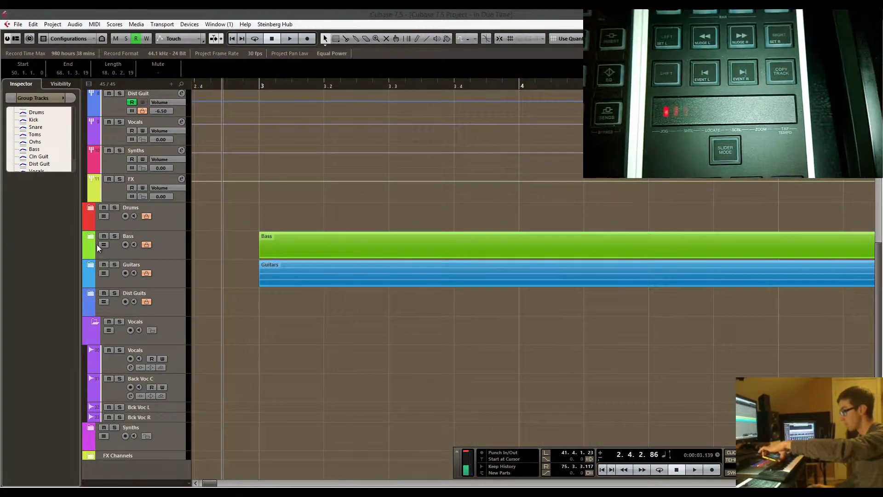
left_click(91, 264)
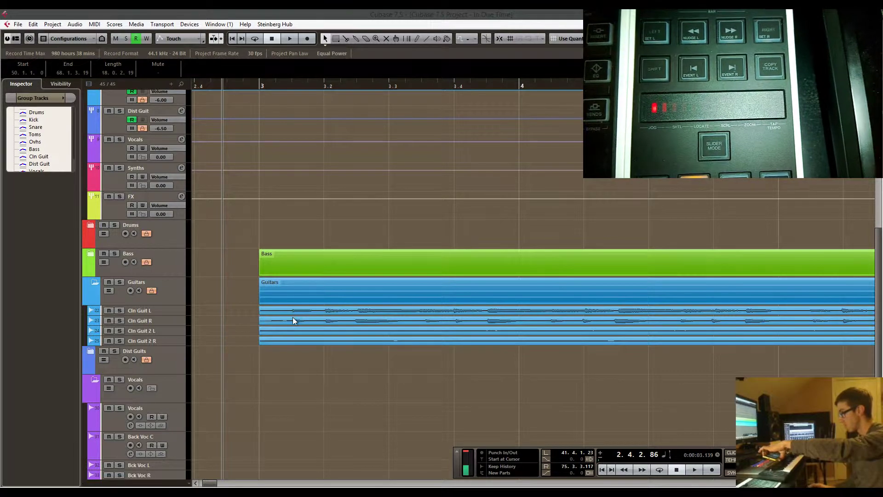
left_click(247, 85)
Set the right locator to 157.1.1.3 at the end of the last parts, with the whole song in view
key("g")
key("g")
key("h")
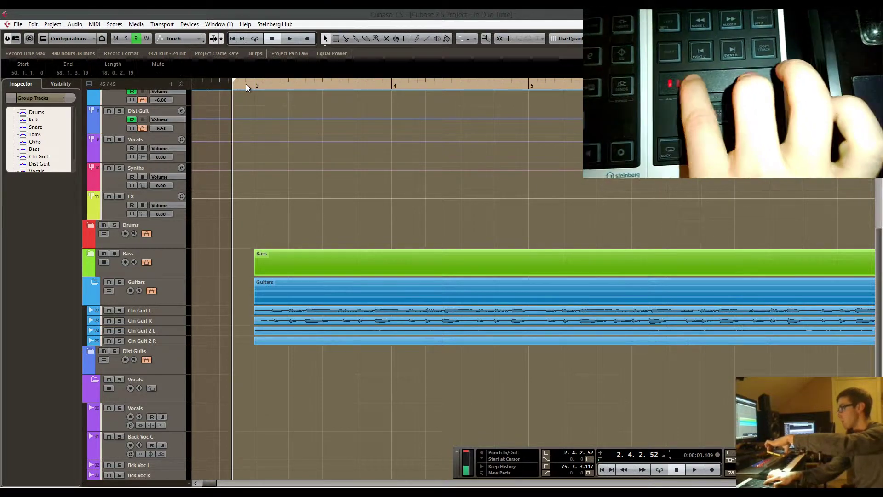
key("g")
key("g")
key("g")
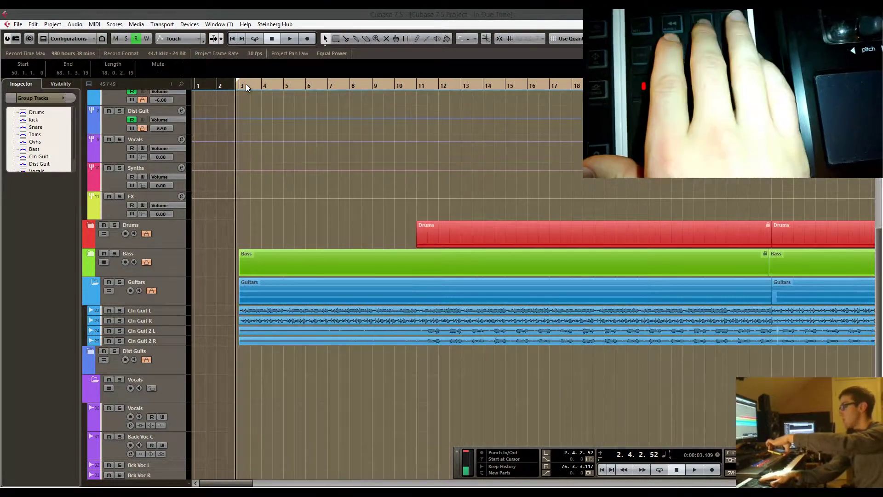
key("KP_2")
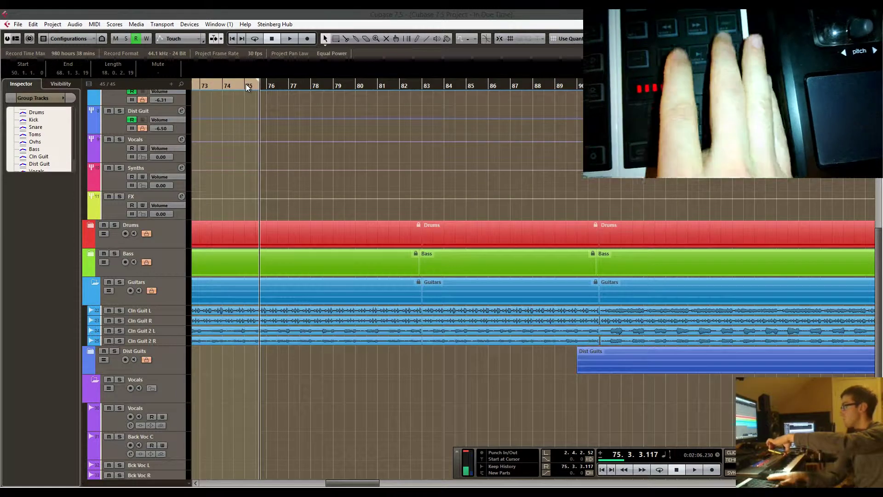
key("g")
key("g")
key("g")
key("g")
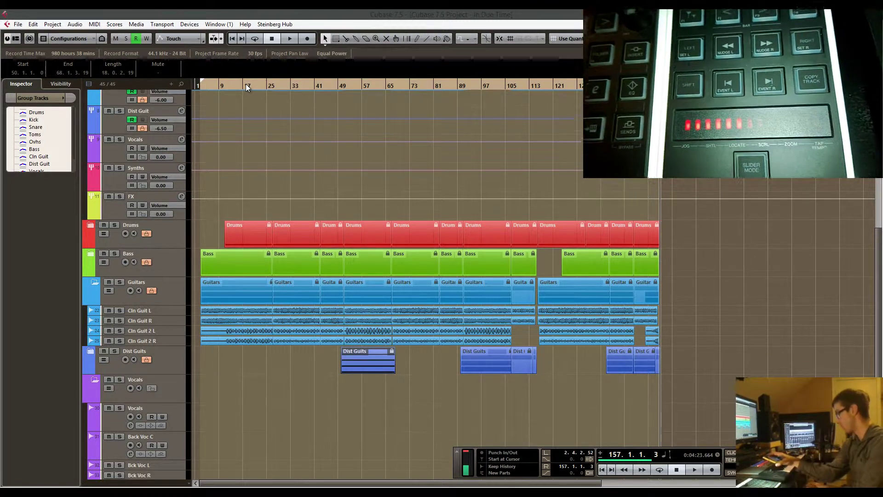
Select the first Drums part and step the project cursor back through the markers to the start of the song
left_click(233, 235)
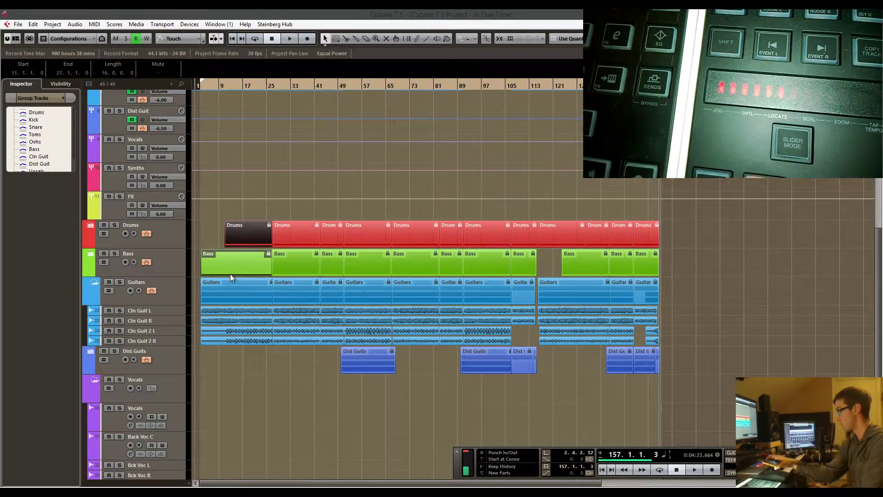
scroll(230, 274, "up", 5)
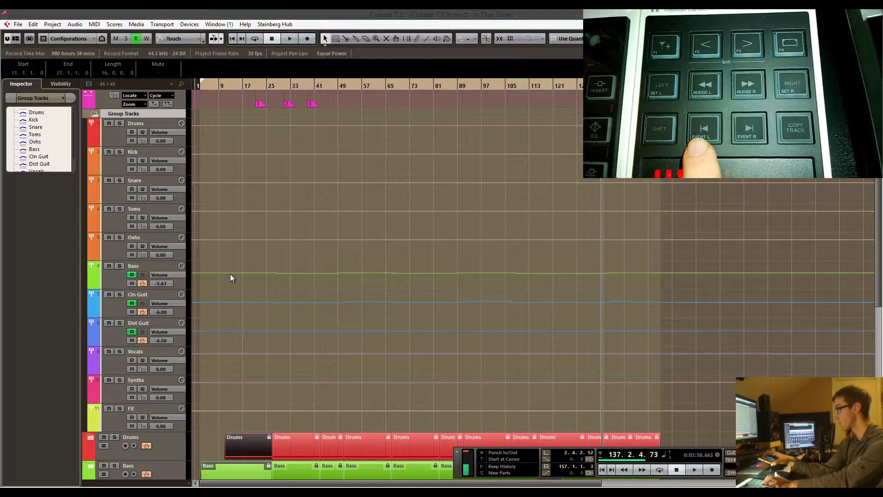
key("shift+b")
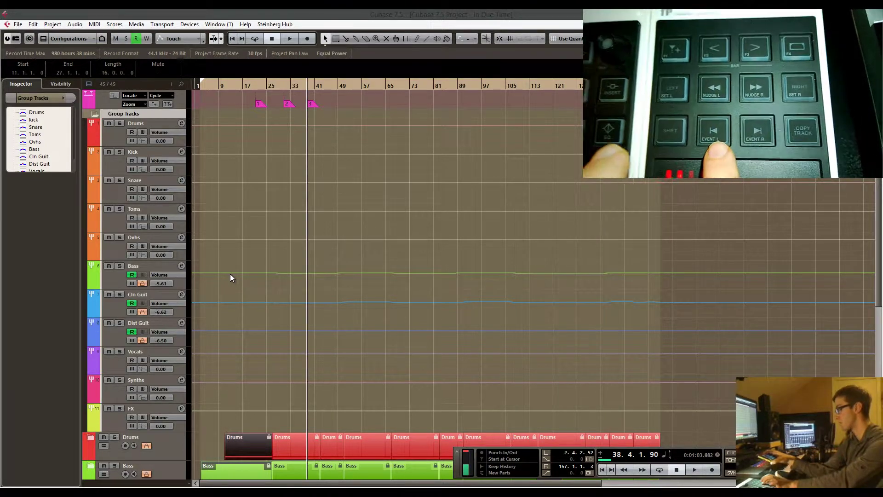
key("shift+b")
key("shift+b")
key("shift+b")
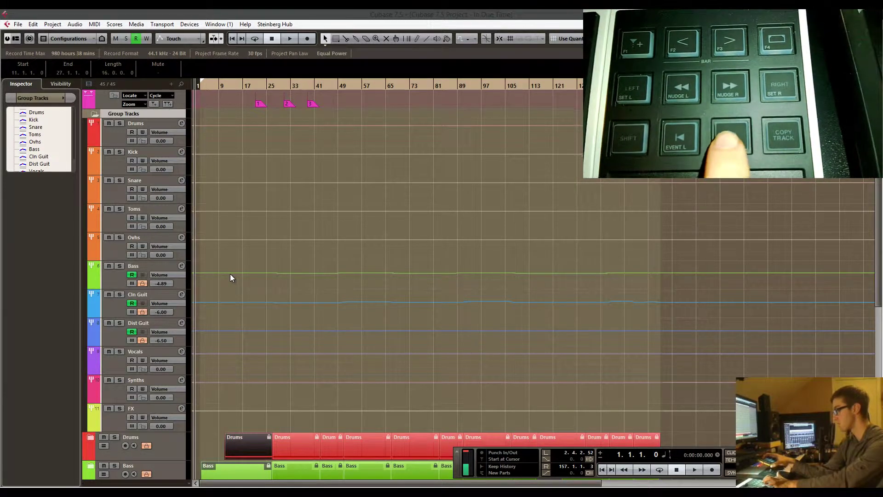
Step the project cursor forward through the markers to marker 3 and try locating the next event
key("shift+n")
key("shift+n")
key("shift+n")
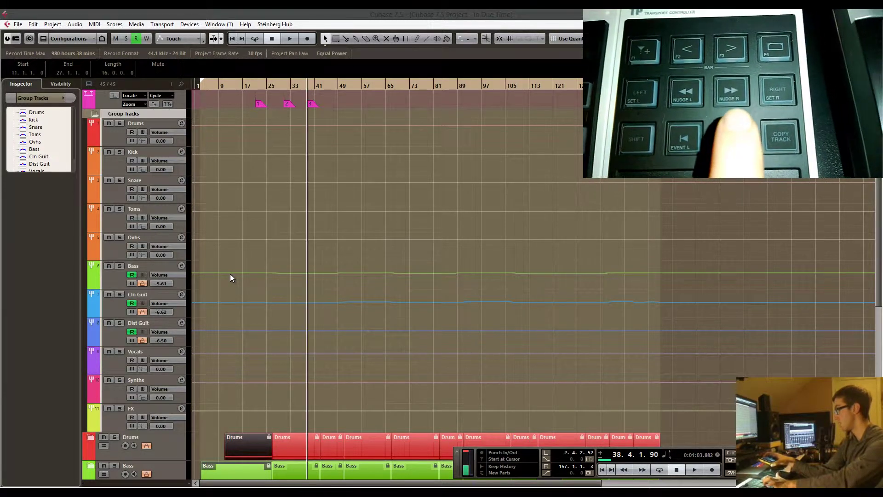
key("n")
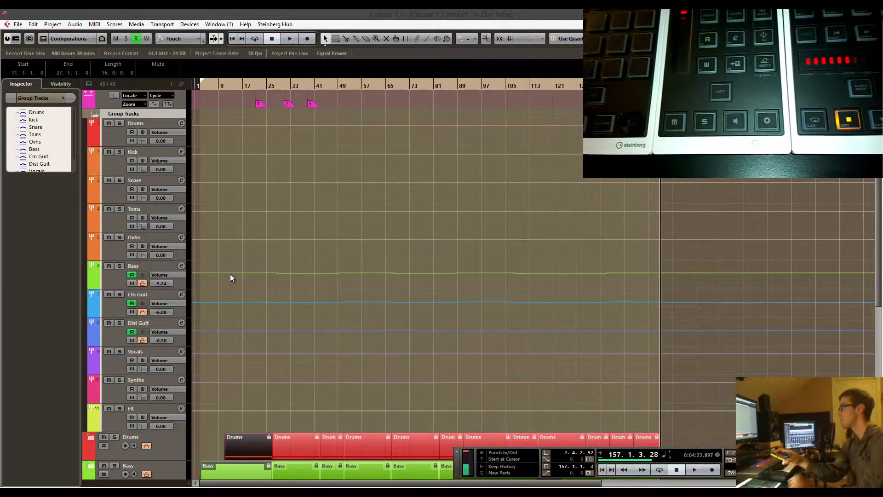
Select the Vocals audio track, followed by the Cln Guit group track
scroll(230, 274, "down", 5)
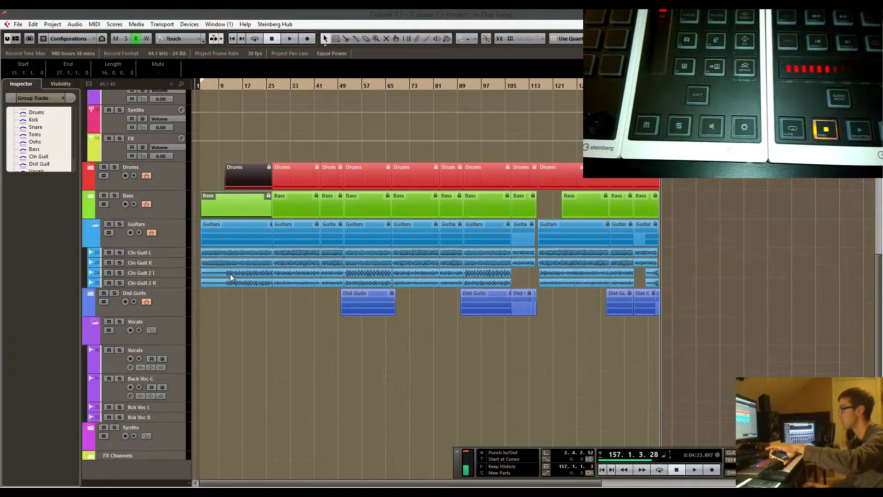
left_click(109, 364)
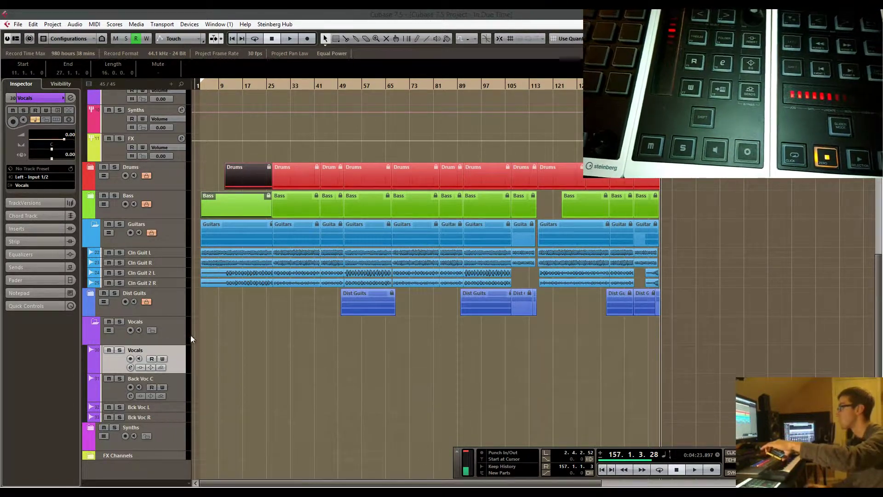
scroll(202, 340, "up", 5)
left_click(112, 270)
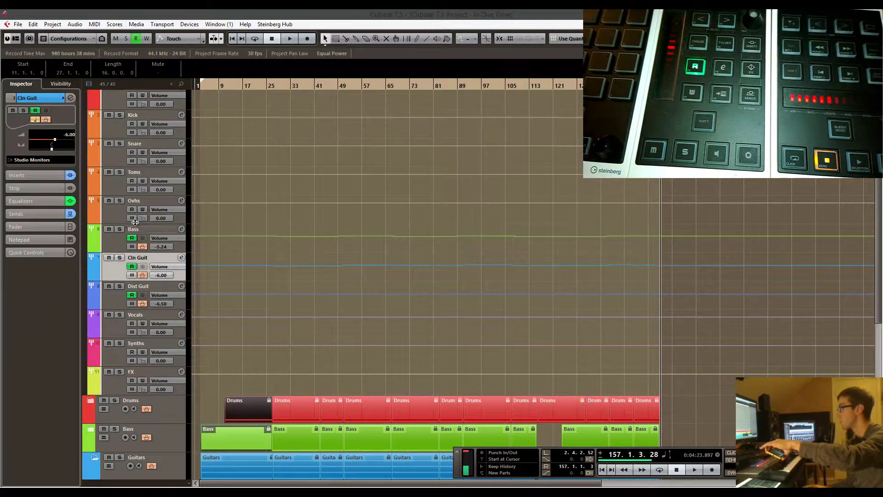
Expand the FX Channels folder and select its Reverbs track
scroll(203, 285, "down", 2)
scroll(175, 373, "down", 3)
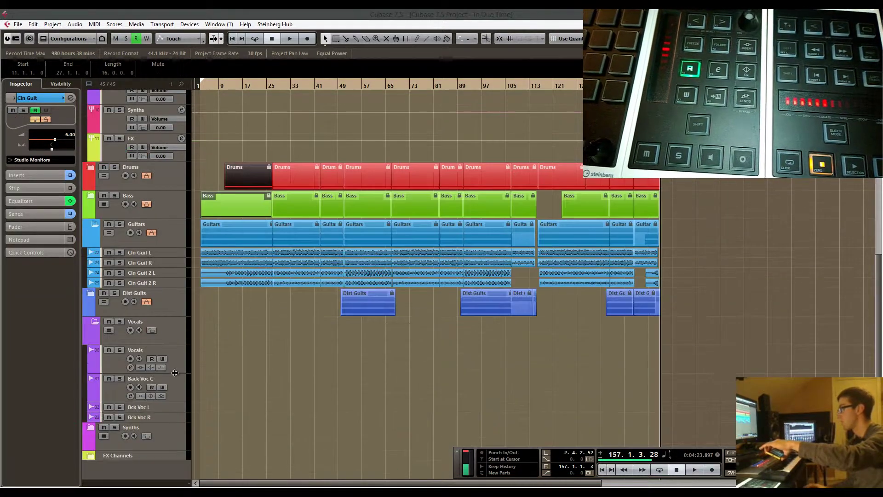
left_click(91, 456)
scroll(240, 414, "down", 1)
left_click(122, 449)
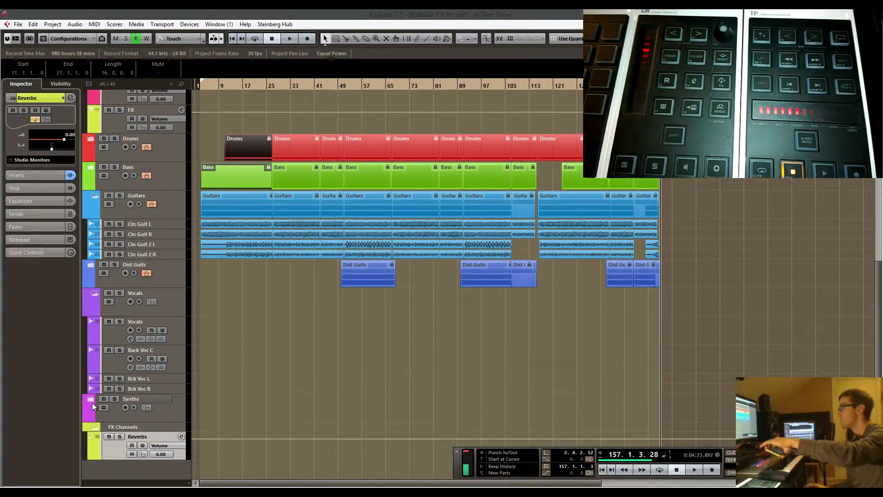
Select the Back Voc C track, followed by the Vocals audio track
left_click(112, 369)
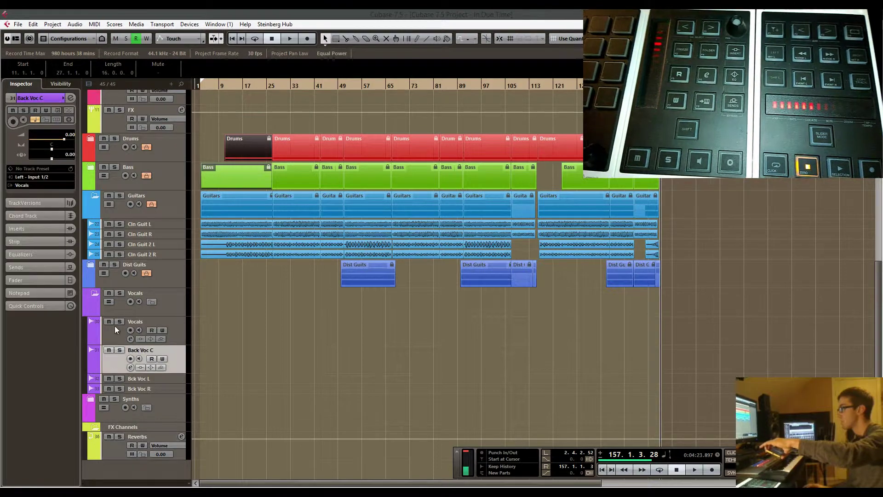
left_click(114, 333)
scroll(101, 350, "up", 1)
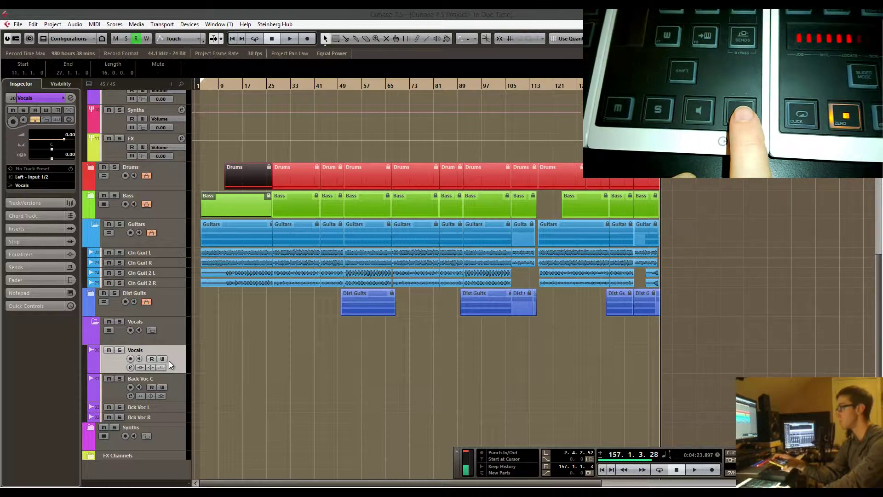
Arm the Vocals track for recording and try its monitor and solo toggles
key("r")
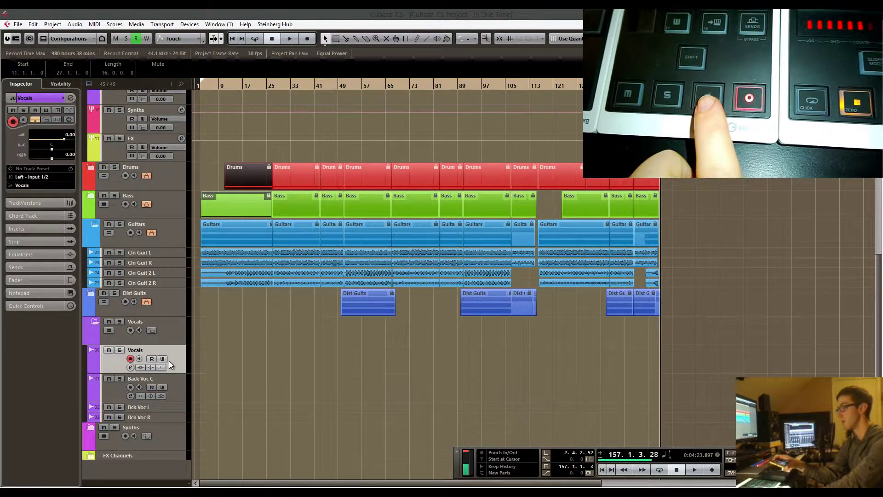
key("m")
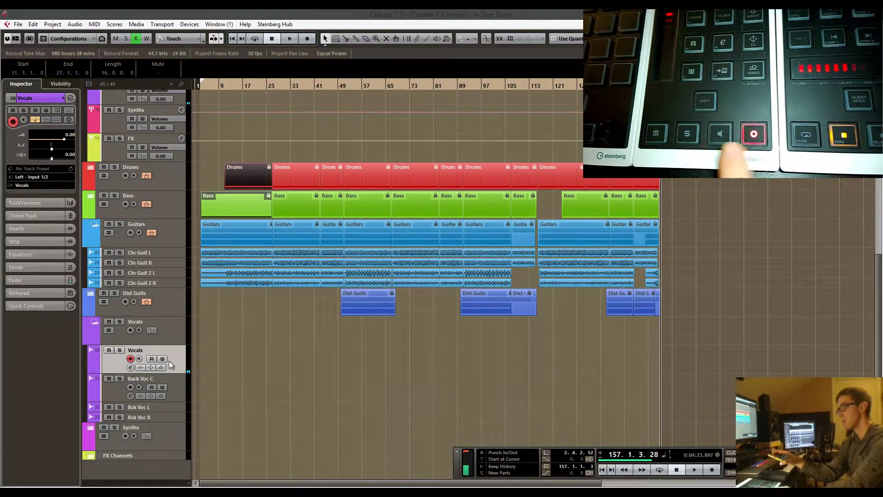
key("s")
key("s")
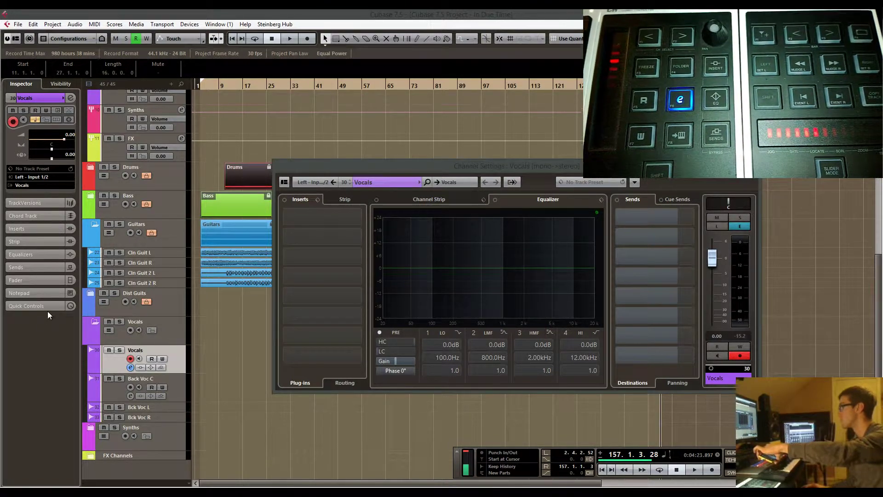
Show the Vocals channel's inserts, strip, equalizers, sends and fader in turn, comparing them with its channel settings
left_click(45, 229)
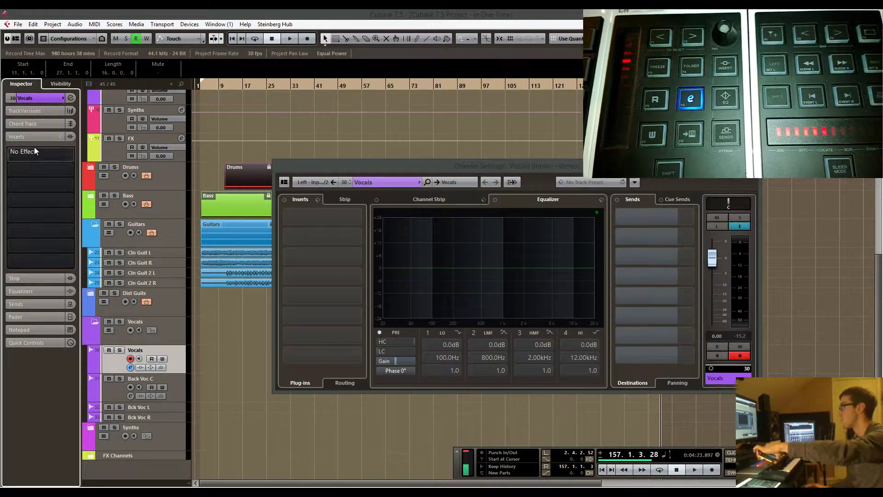
left_click(42, 279)
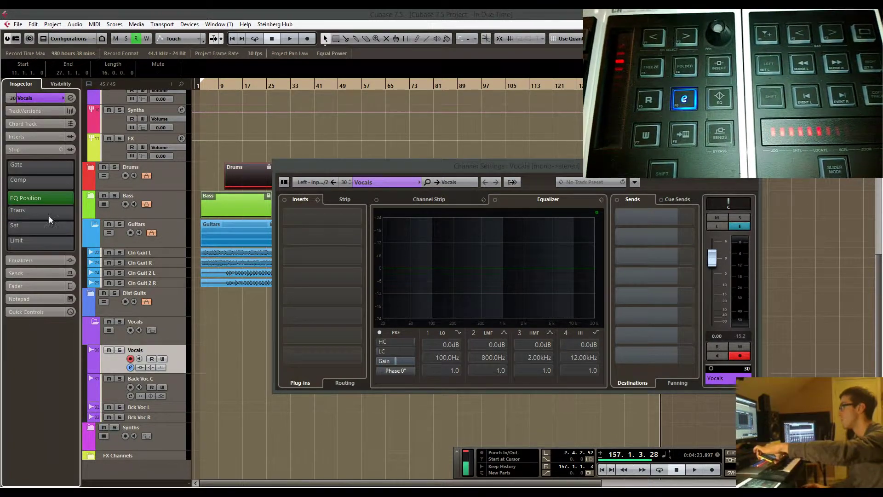
left_click(345, 199)
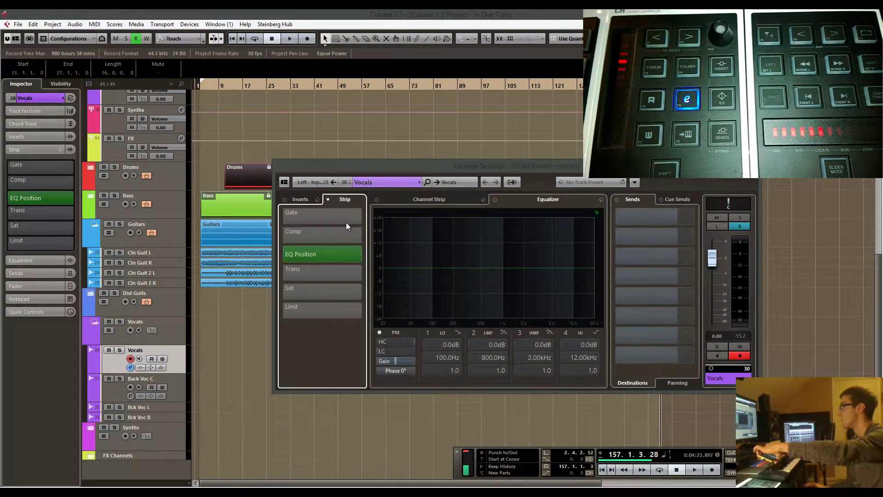
left_click(45, 260)
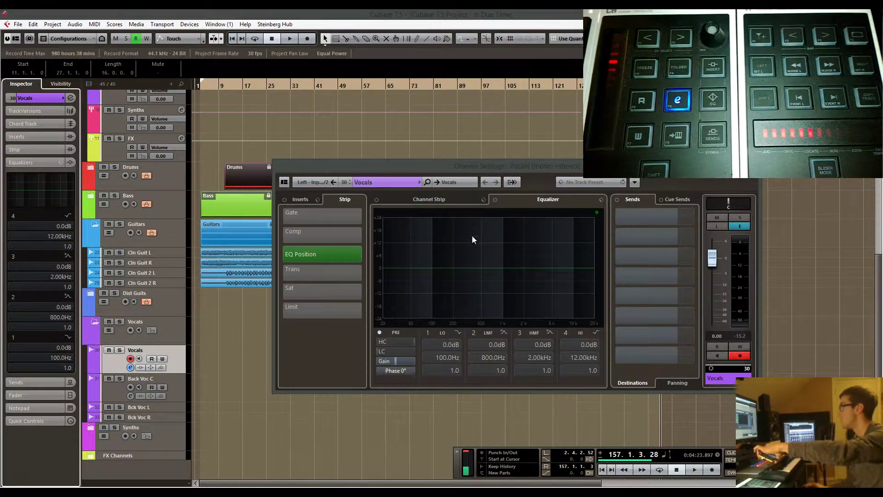
left_click(18, 381)
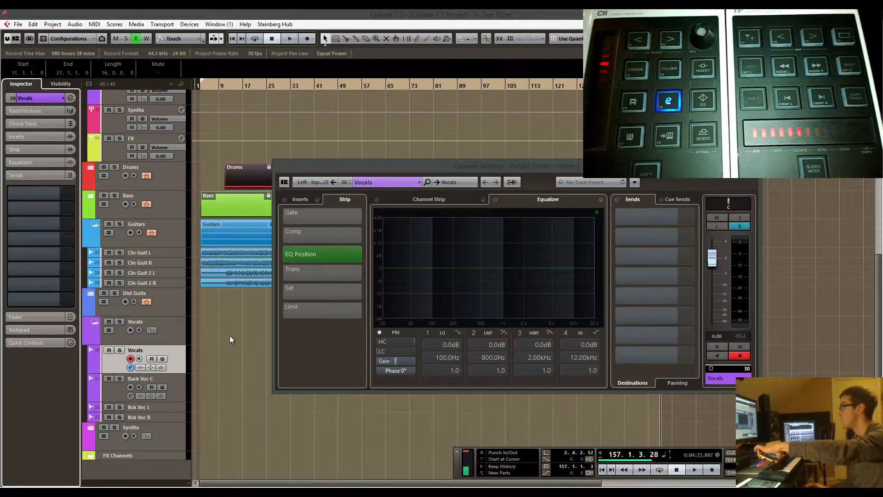
left_click(36, 317)
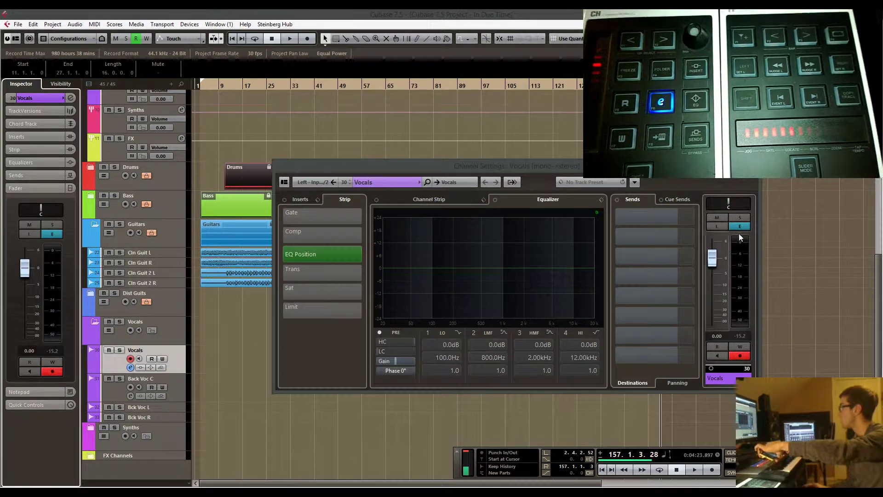
View the Vocals channel's send panning and destinations, its Channel Strip and its inserts in the channel settings
left_click(674, 383)
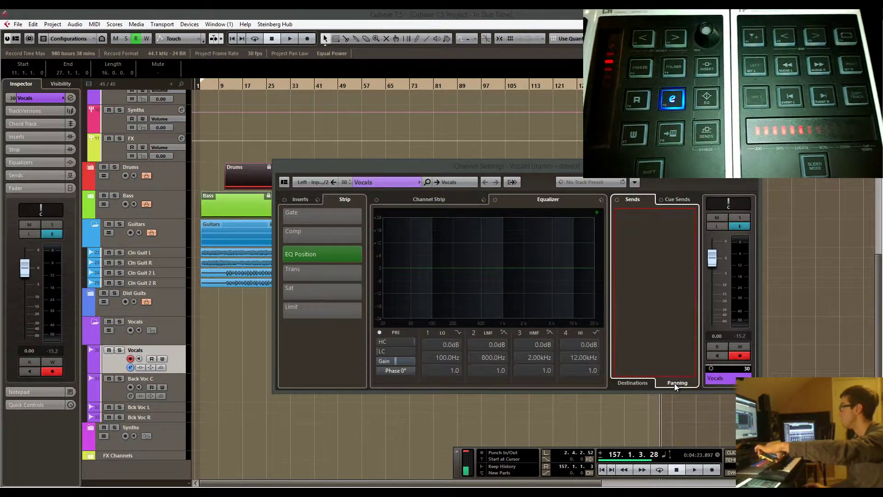
left_click(634, 382)
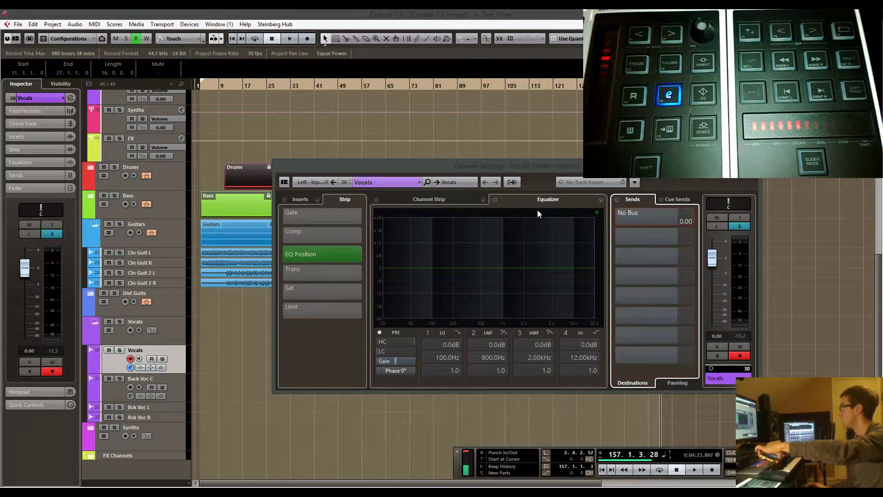
left_click(439, 203)
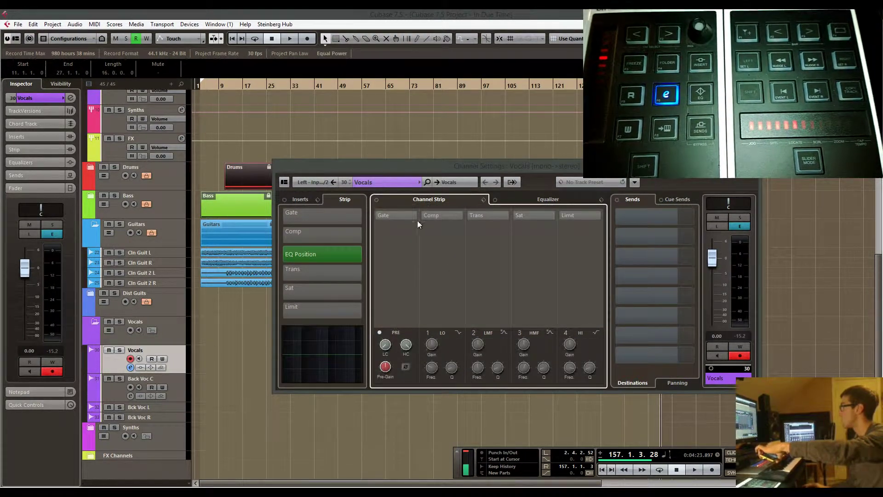
left_click(299, 200)
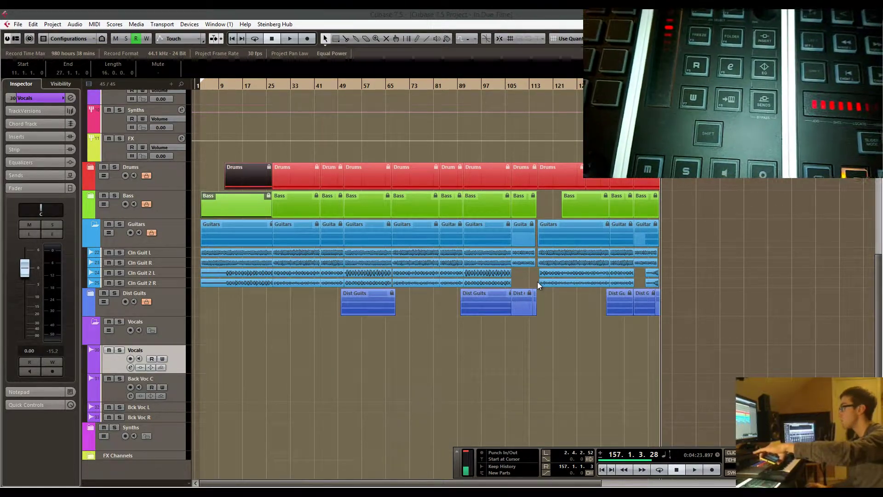
Select the instrument track inside the Bass folder and collapse the folder again
left_click(93, 195)
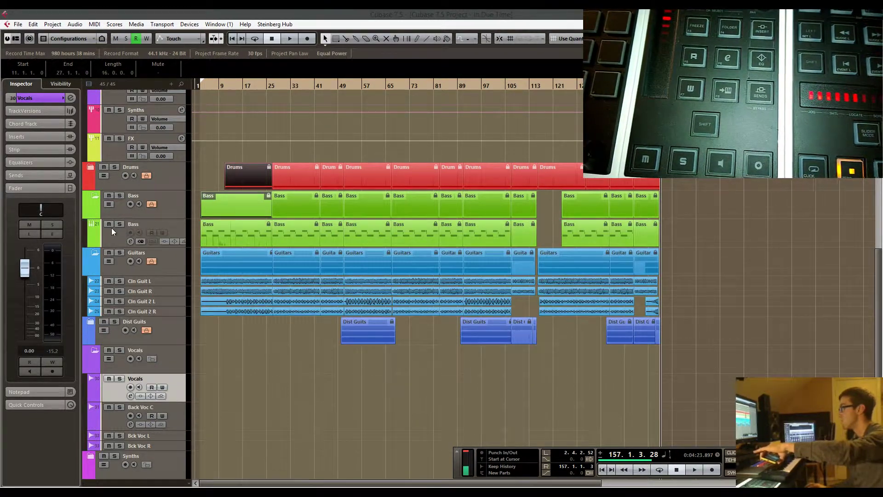
left_click(112, 230)
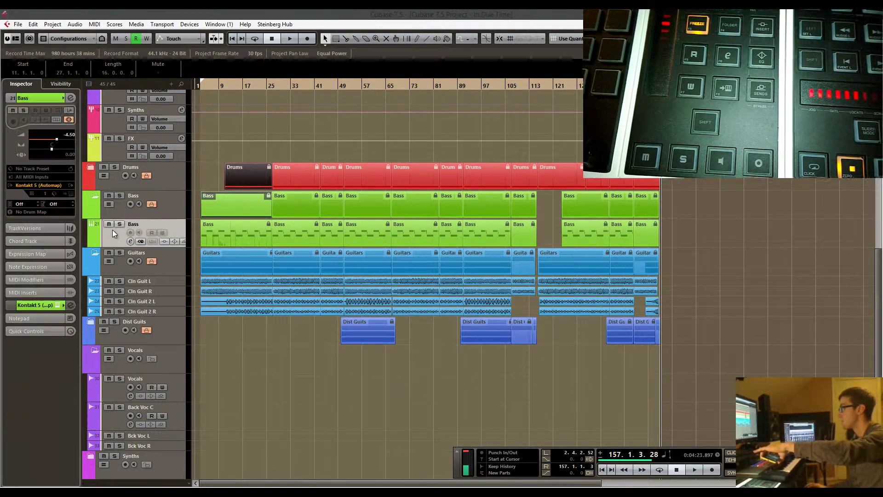
left_click(92, 197)
Expand the Drums folder and select its Kontakt 5 instrument track
left_click(92, 171)
left_click(119, 353)
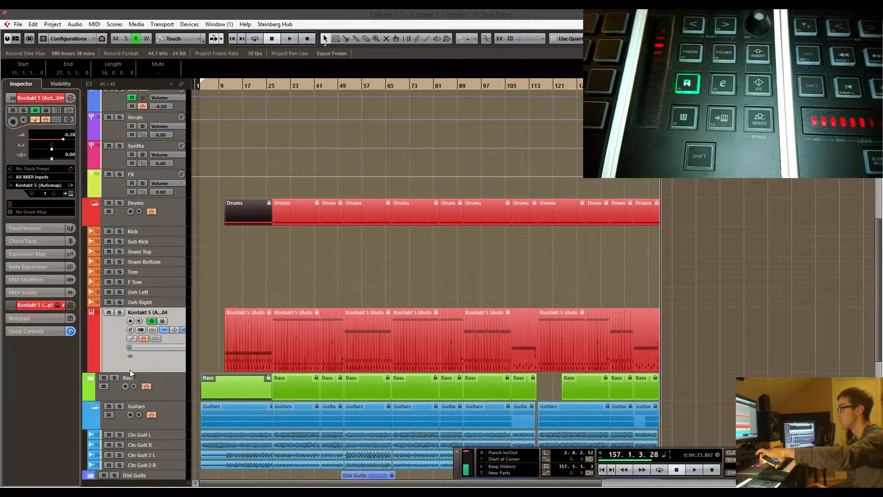
Examine the Kontakt 5 track's audio inserts and audio sends, and collapse its instrument channel sections again
scroll(252, 348, "down", 5)
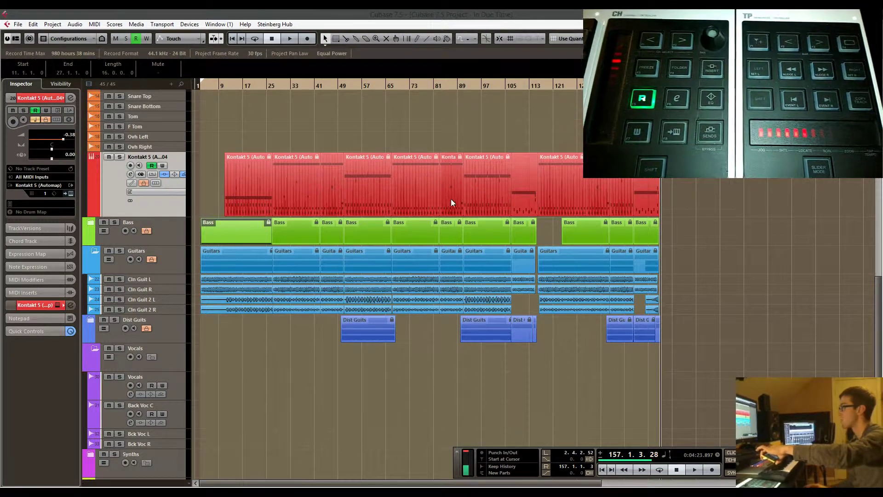
left_click(43, 305)
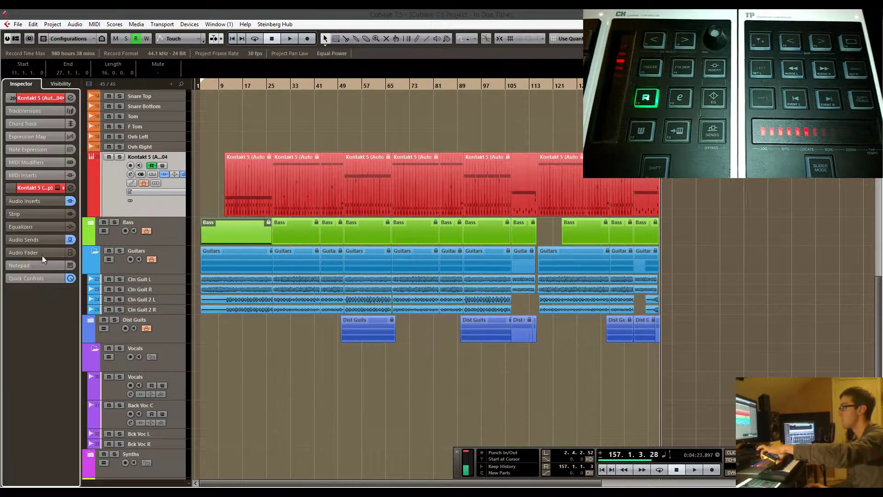
left_click(45, 201)
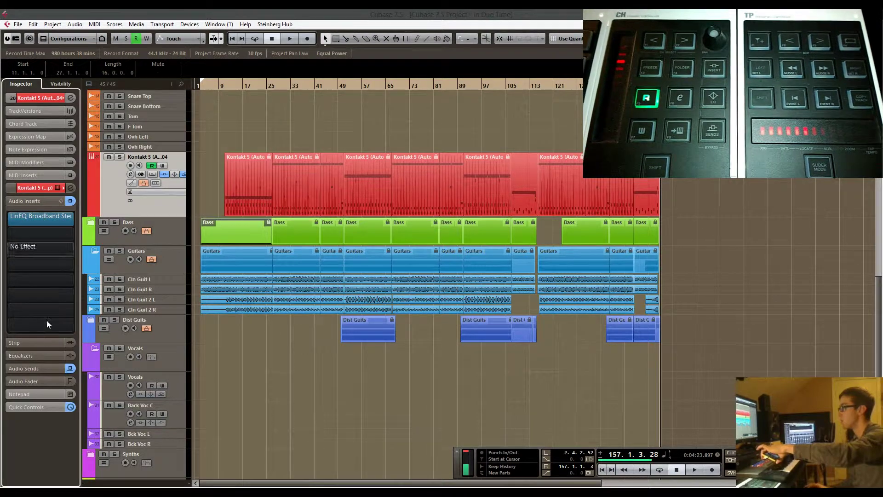
left_click(43, 368)
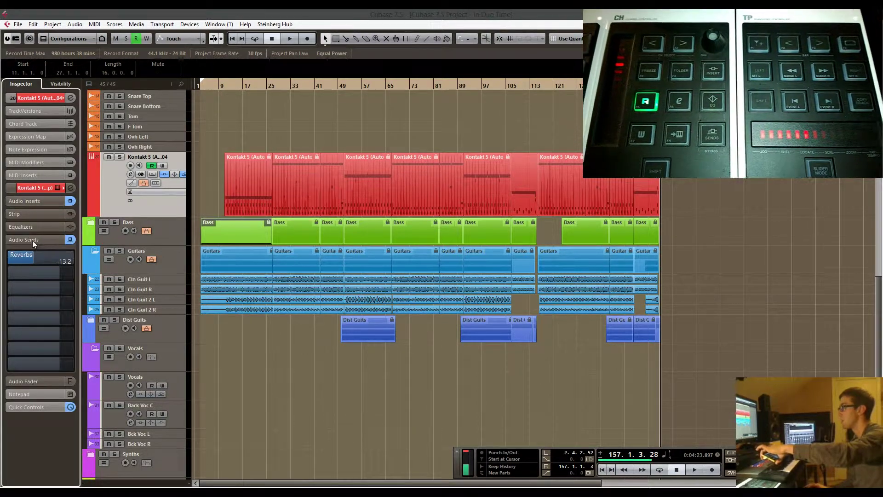
left_click(40, 188)
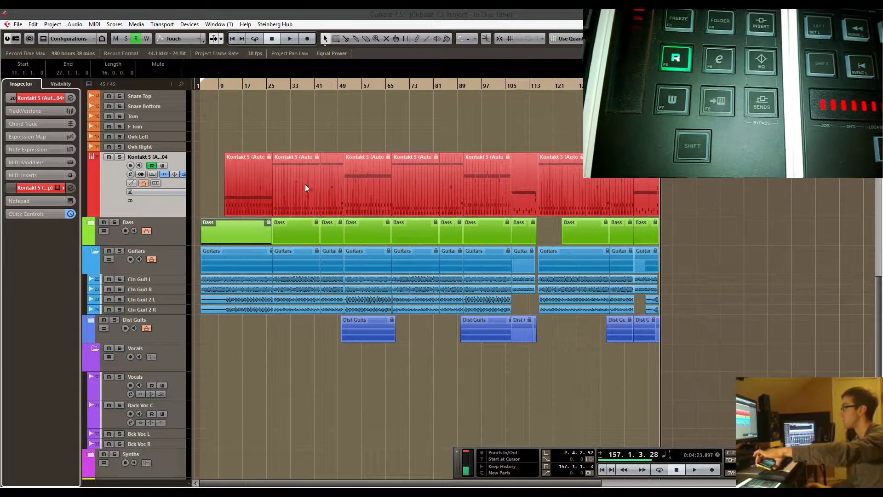
Try to marquee-select all parts along the Kontakt 5 track and clear the part selection
left_click_drag(215, 178, 680, 195)
left_click(678, 186)
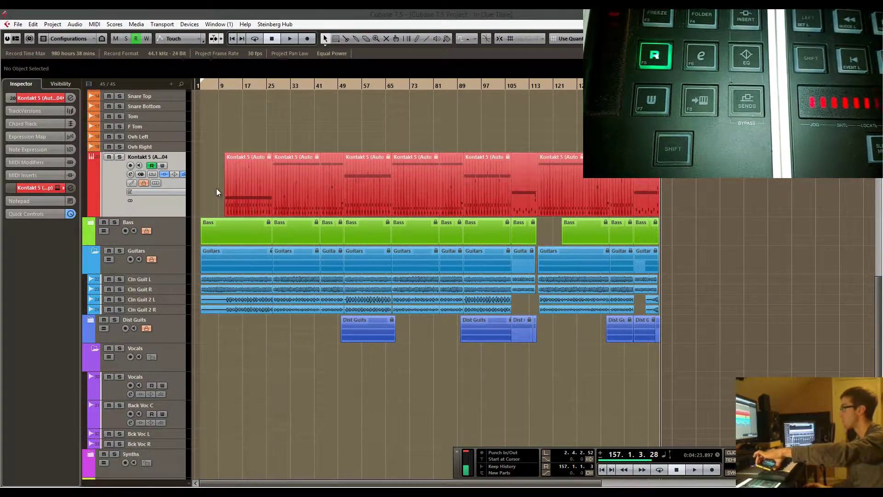
Show the Kontakt 5 channel's audio inserts and audio sends, and fold the channel sections away again
left_click(37, 187)
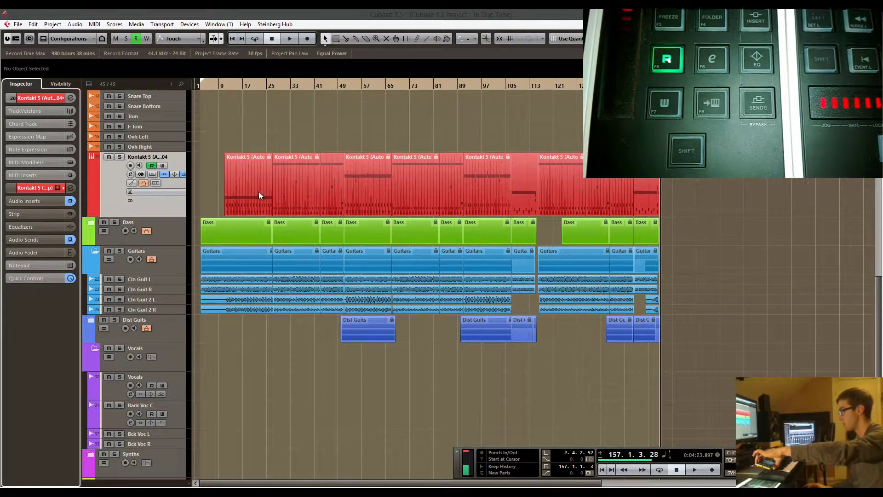
left_click(40, 199)
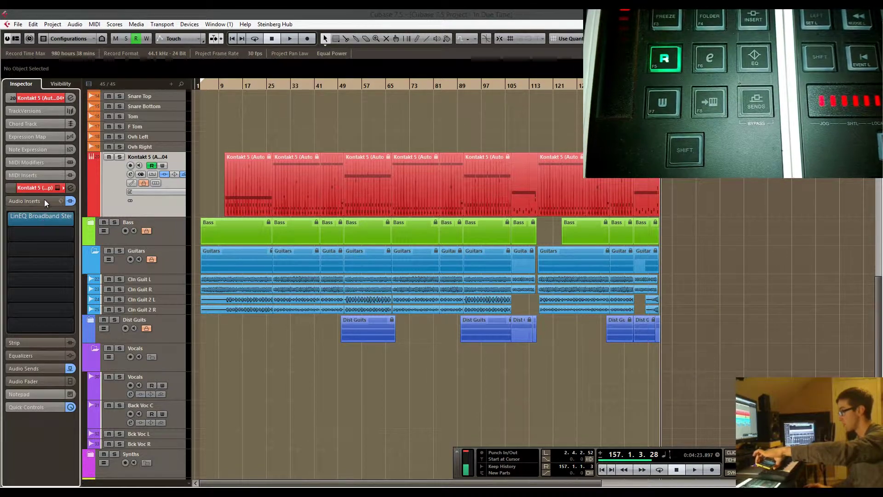
left_click(44, 200)
left_click(46, 239)
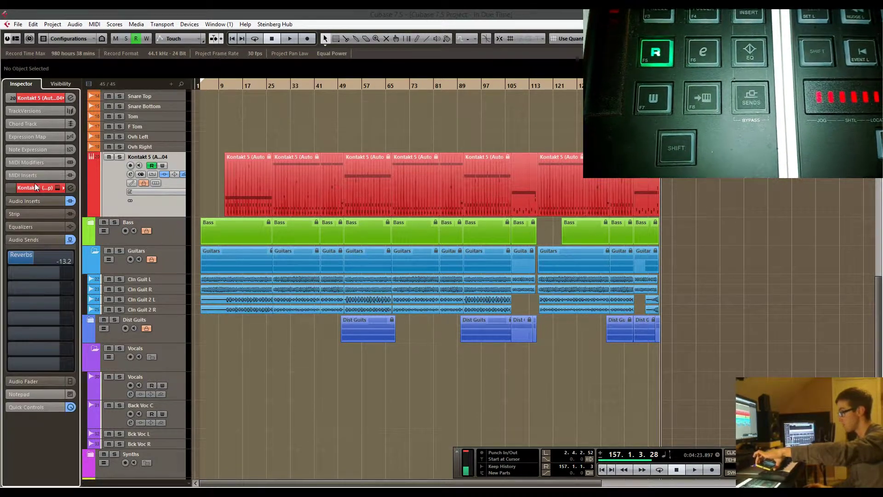
left_click(35, 240)
left_click(34, 187)
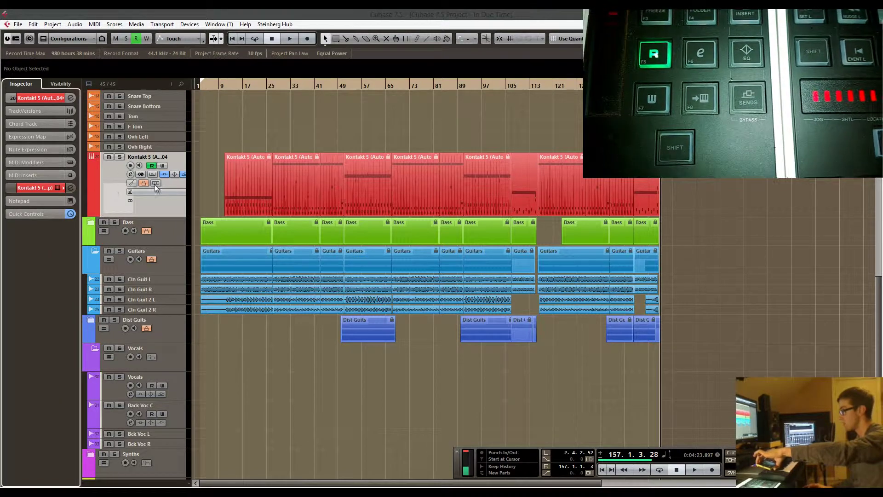
Highlight and deselect the Kontakt 5 parts, and try the Freeze Instrument and Channels option before cancelling the freeze
left_click_drag(209, 182, 689, 181)
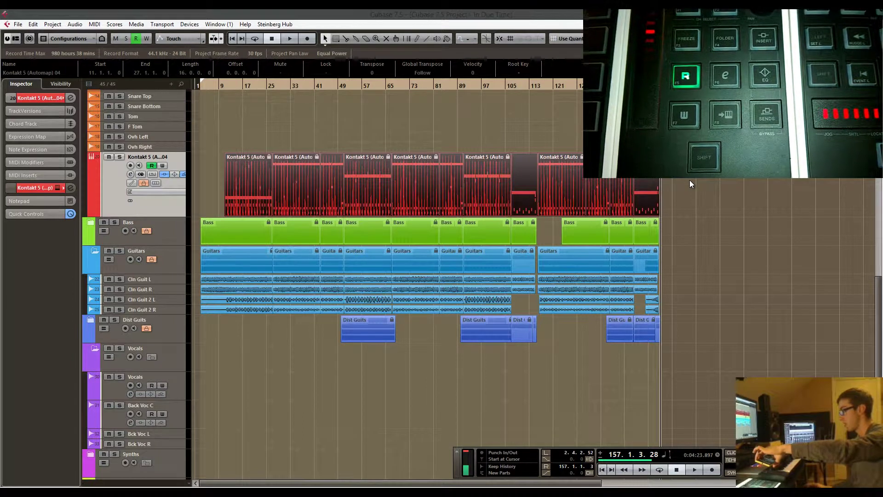
left_click(689, 180)
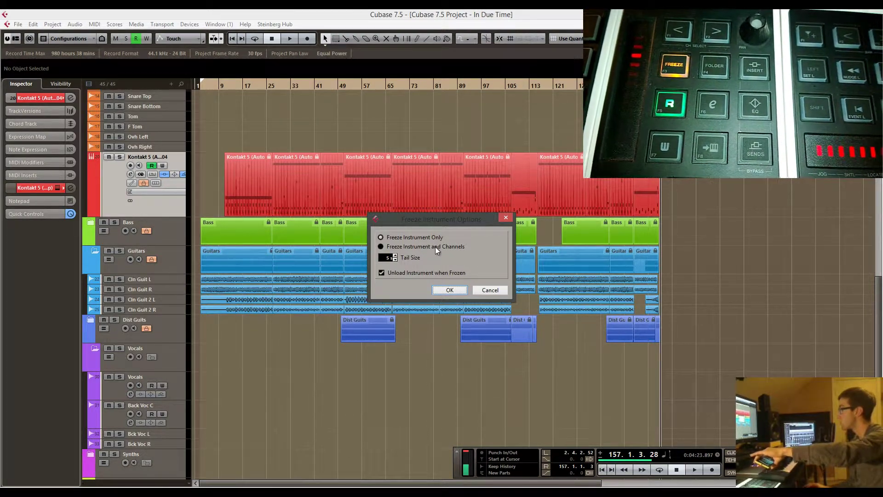
left_click(407, 248)
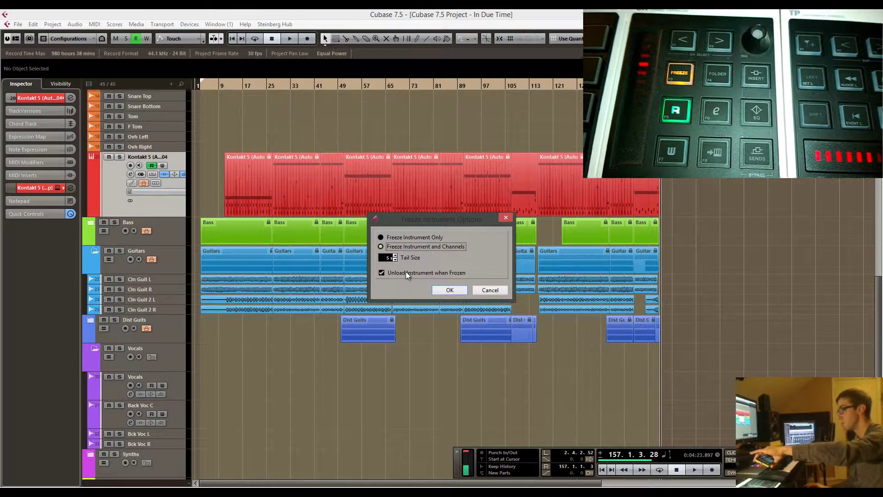
left_click(492, 293)
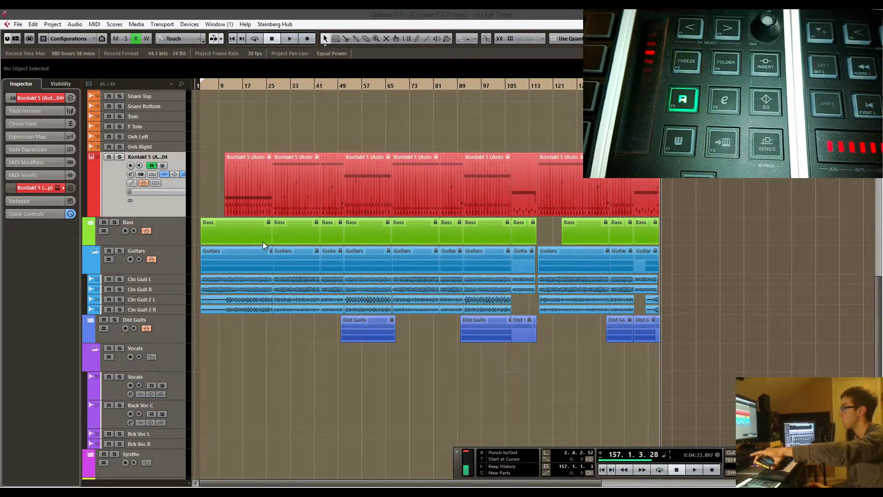
left_click(51, 100)
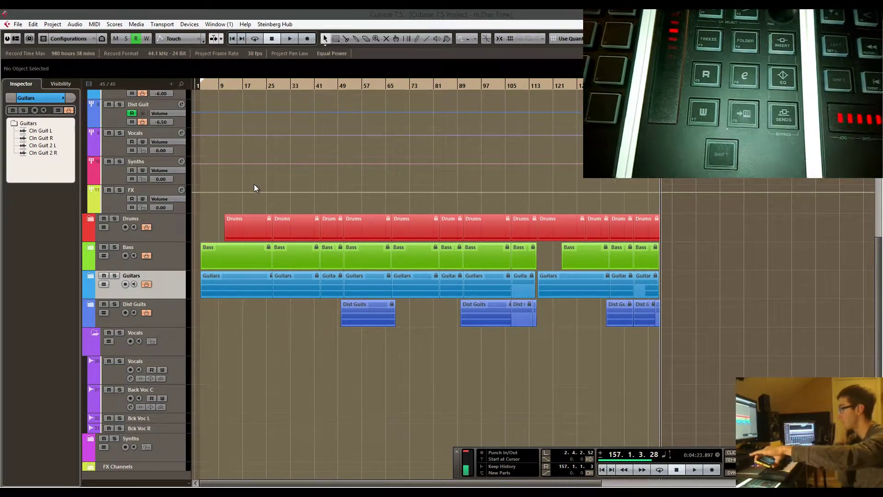
Select the Bass group track, enlarge its height to show the volume automation points, and unlock the track
scroll(254, 184, "up", 4)
scroll(208, 220, "up", 2)
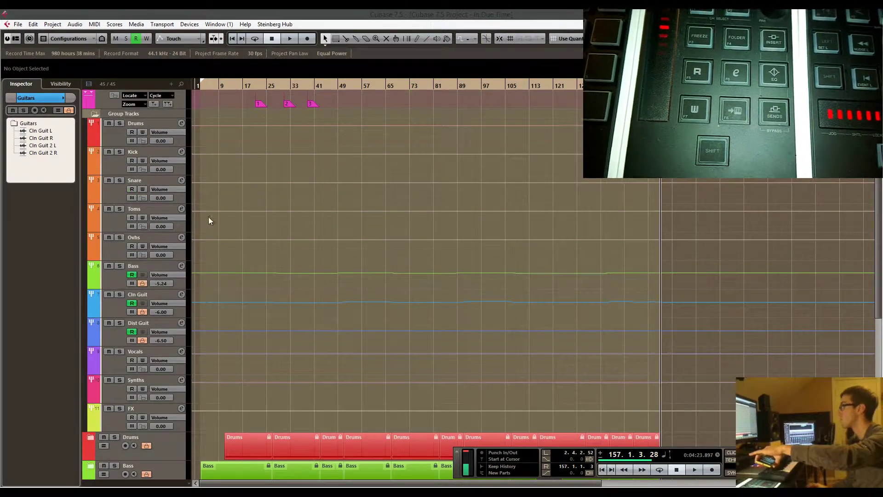
left_click(109, 283)
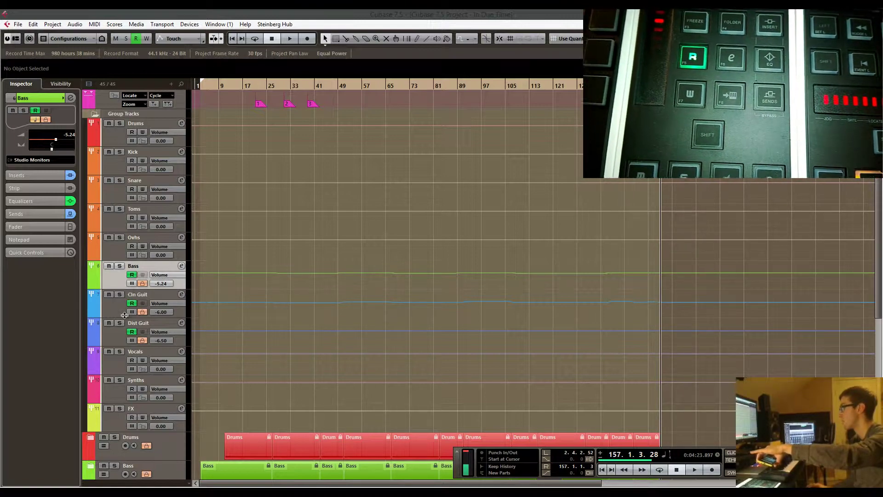
left_click_drag(123, 290, 123, 390)
left_click(142, 284)
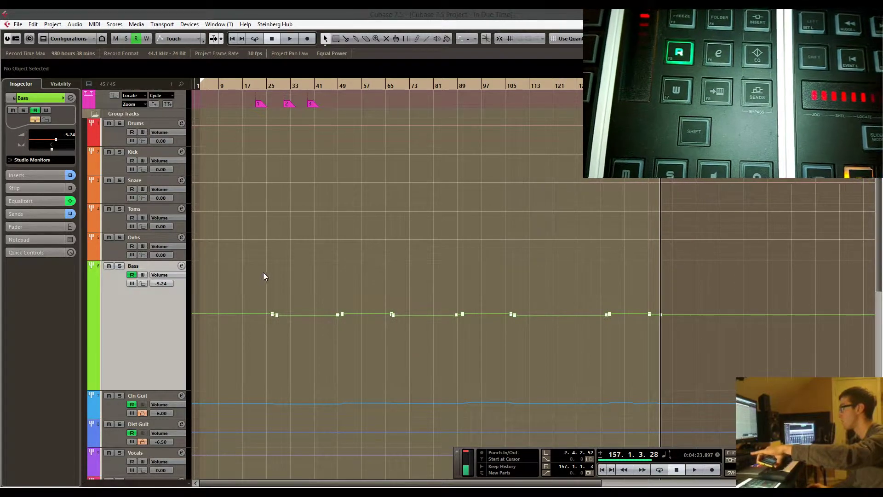
scroll(339, 260, "down", 1)
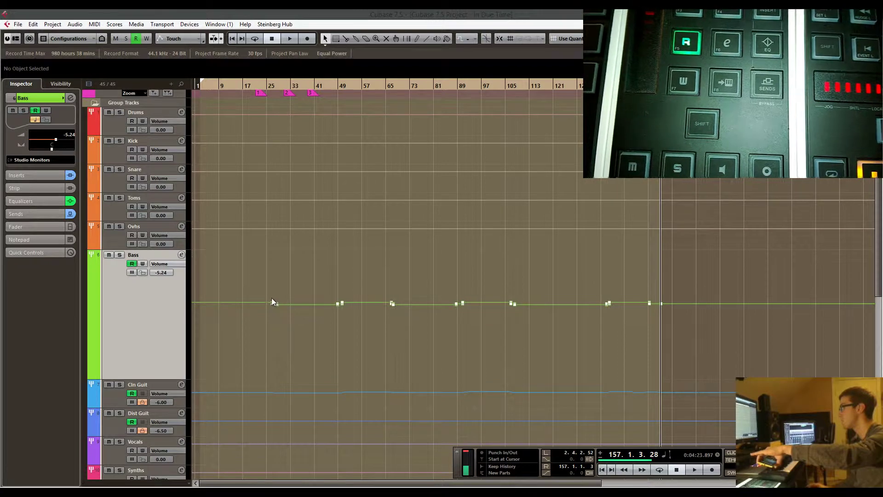
Write a short volume automation change on the Bass group track from around bar 12 during playback, disable writing and stop
left_click(143, 264)
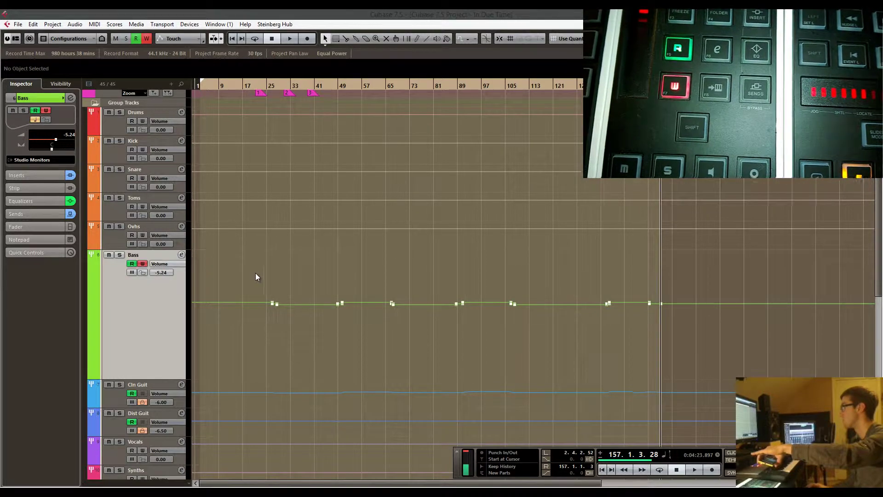
left_click(227, 84)
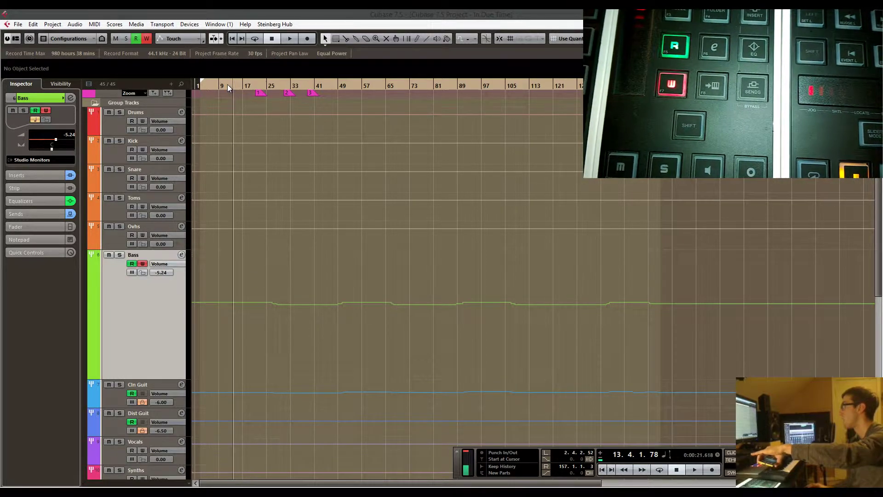
left_click(289, 40)
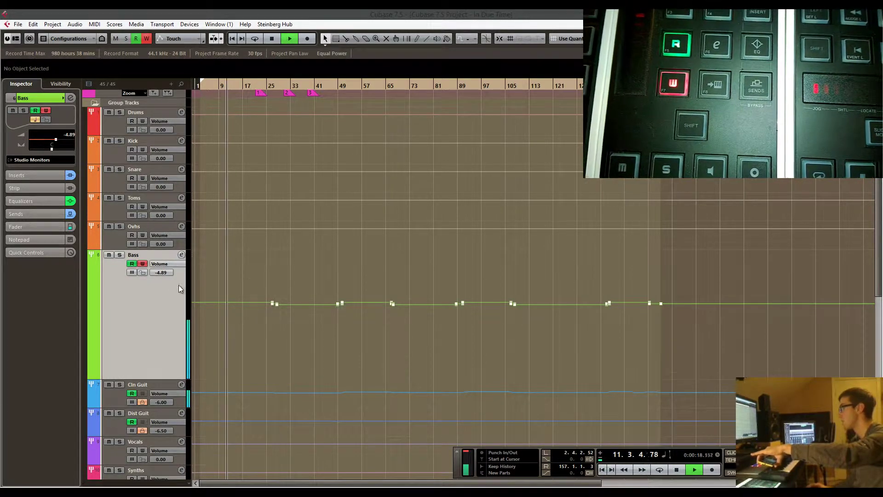
left_click_drag(169, 270, 167, 272)
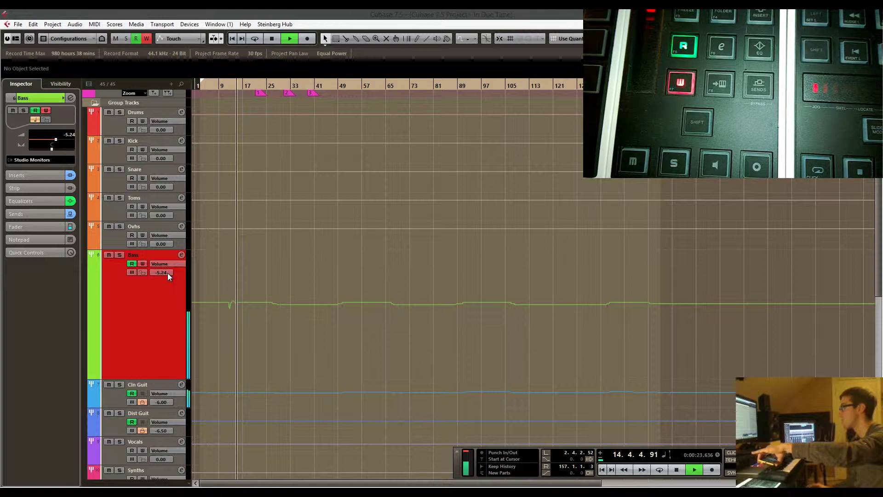
left_click(143, 262)
left_click(275, 40)
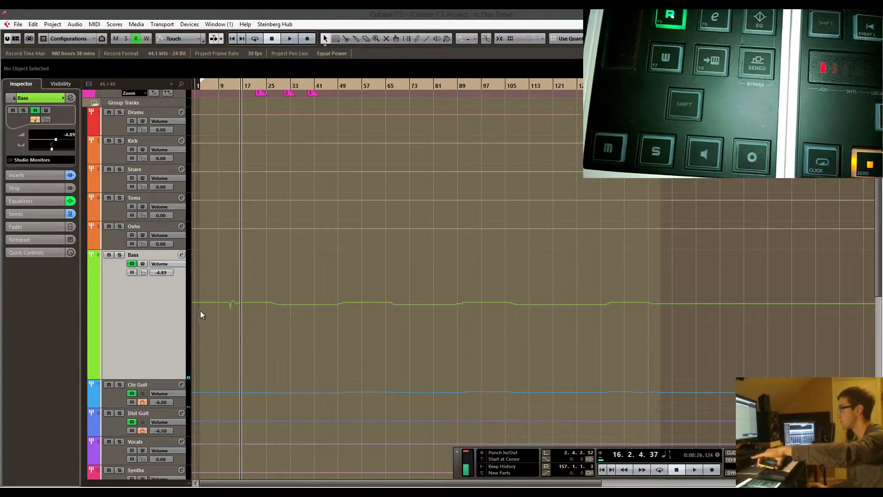
Delete the newly written volume points around bars 12 to 15 of the Bass group track and lock the track
left_click_drag(245, 317, 218, 292)
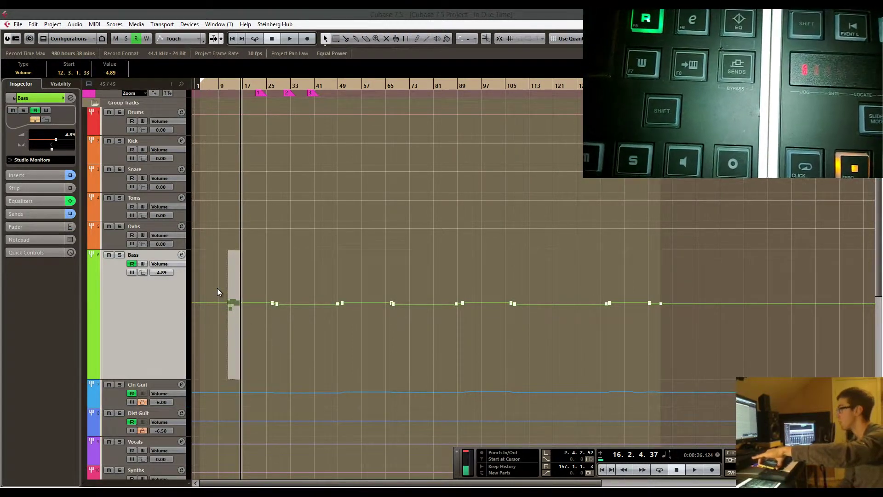
left_click(233, 311)
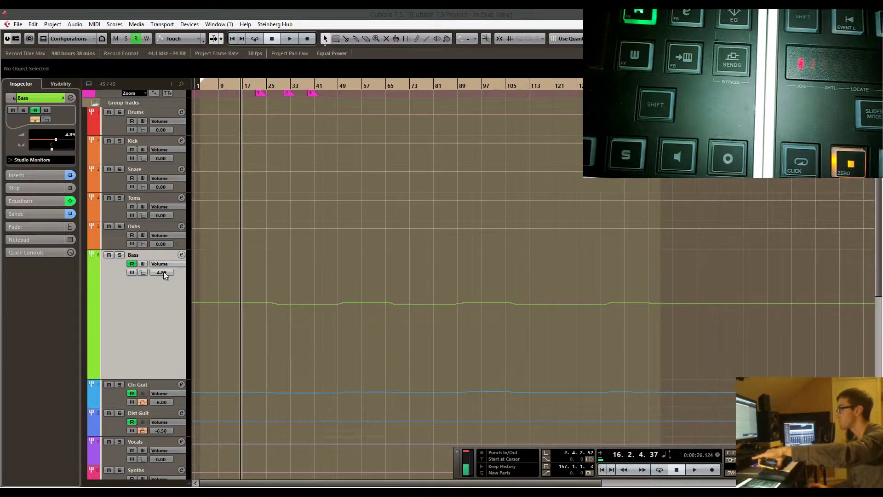
left_click(143, 273)
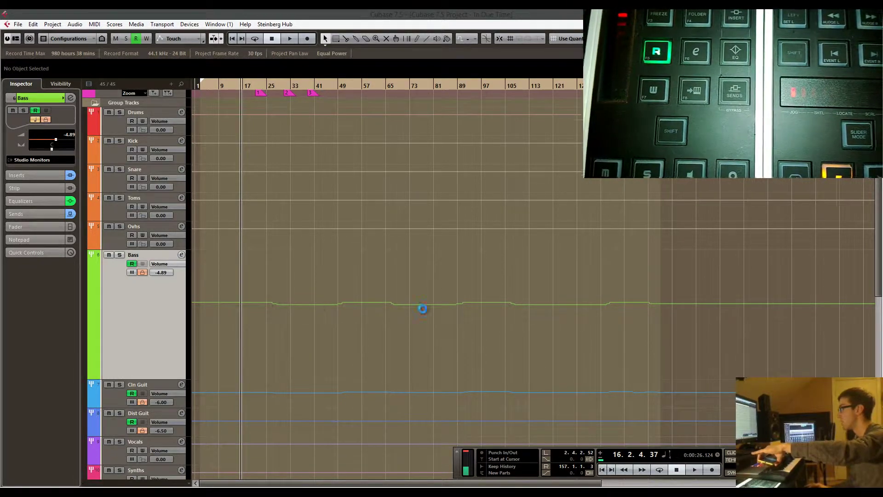
Toggle automation reading on the Bass group track off and on several times, ending with it switched off
left_click(132, 263)
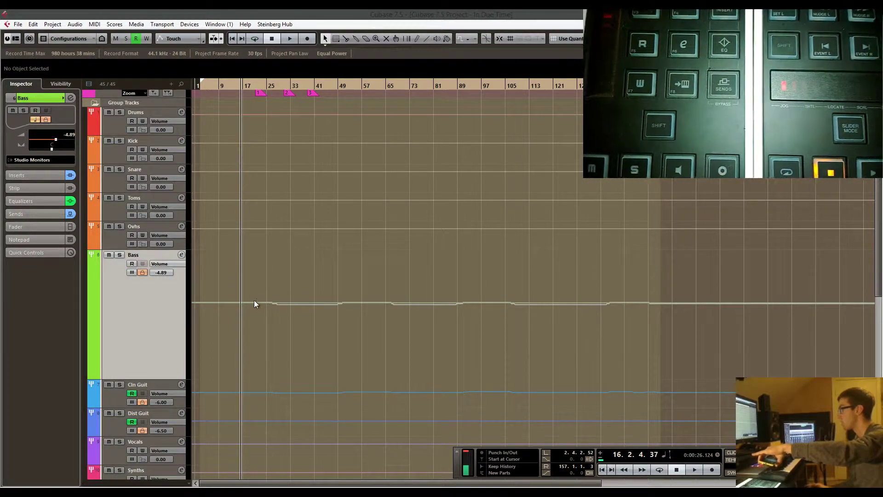
left_click(132, 263)
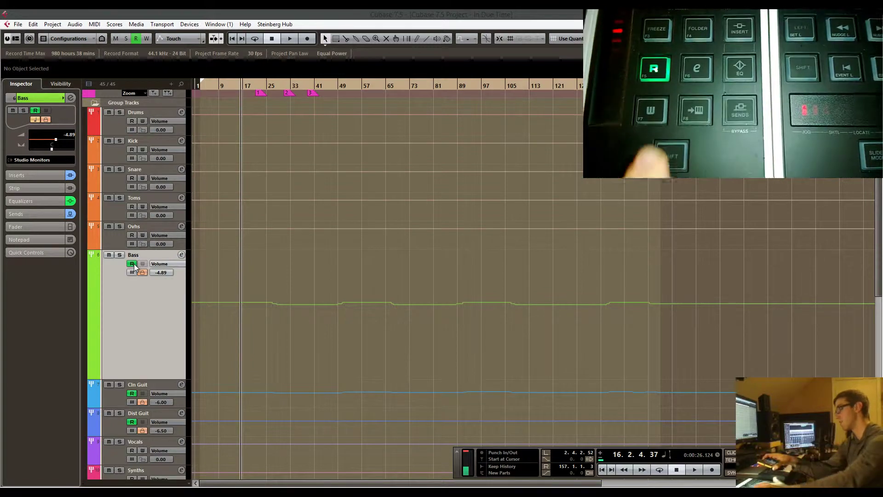
left_click(134, 263)
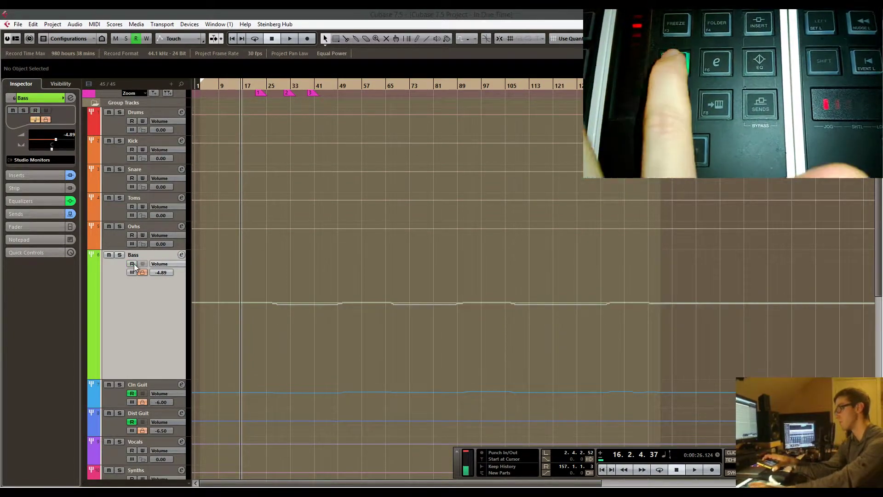
left_click(132, 264)
left_click(132, 264)
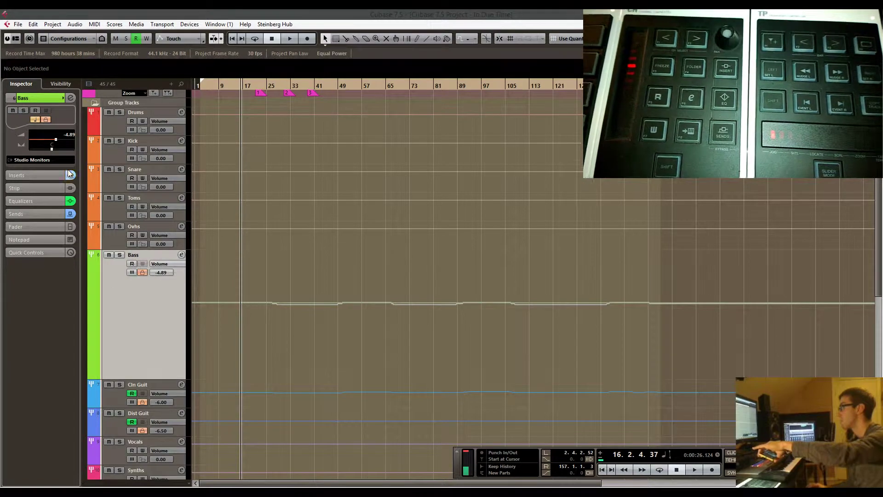
Show the Bass group track's inserts and open its channel settings
left_click(39, 174)
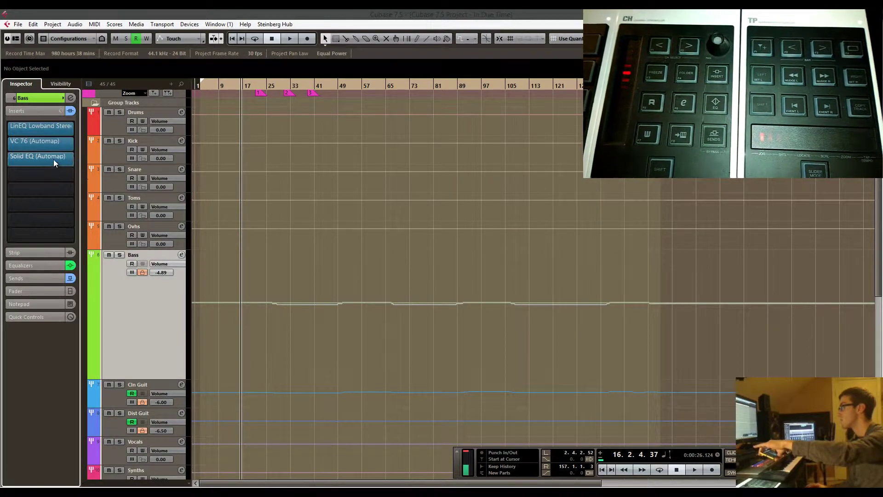
left_click(70, 98)
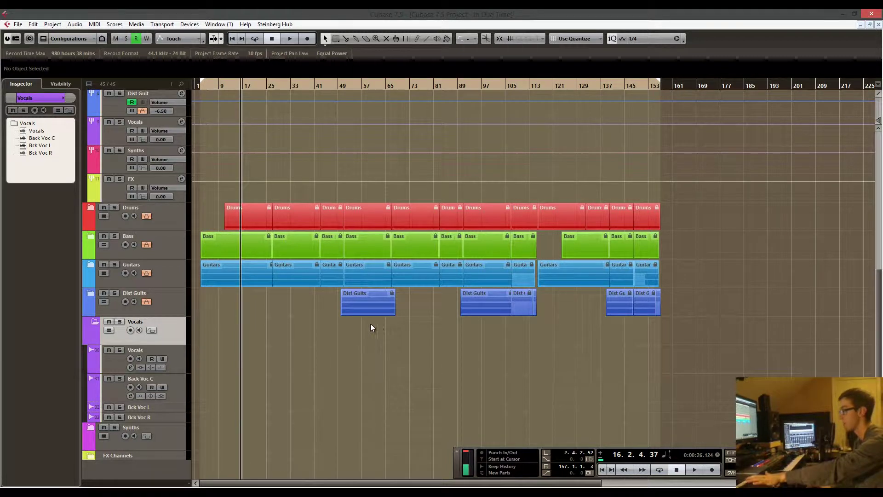
Select the Vocals audio track and set the left and right locators to the first Dist Guits part
left_click(120, 365)
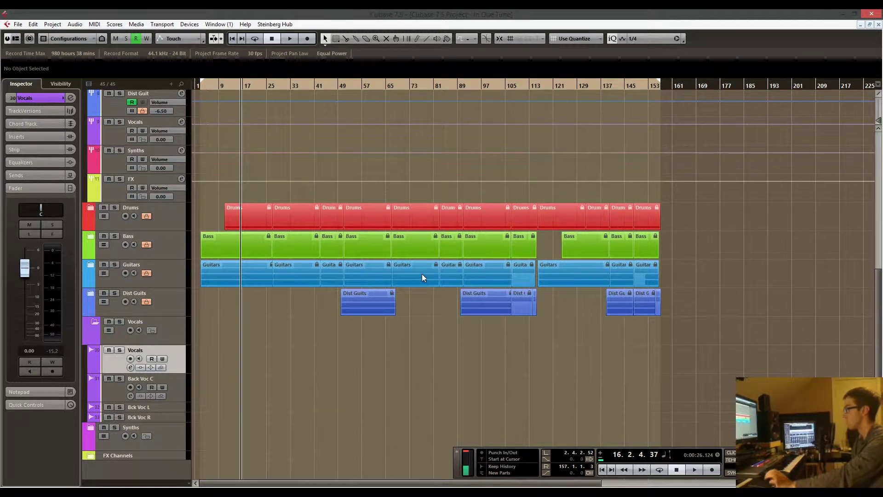
left_click(367, 309)
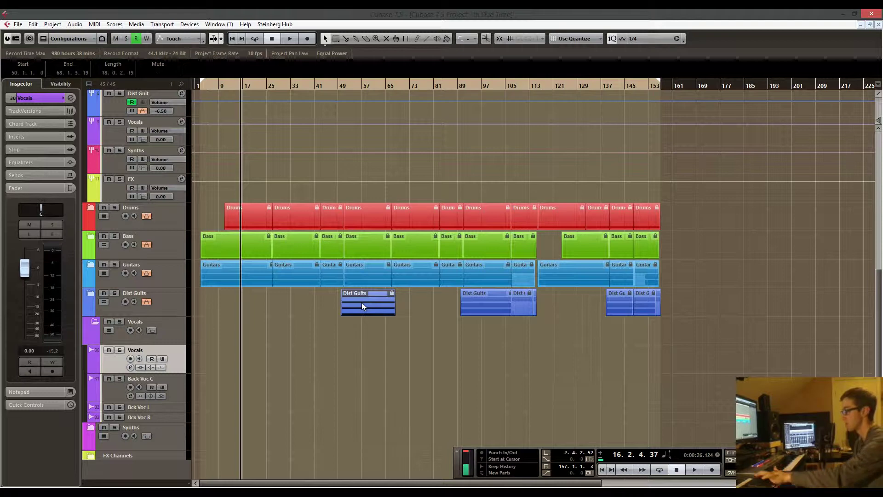
key("p")
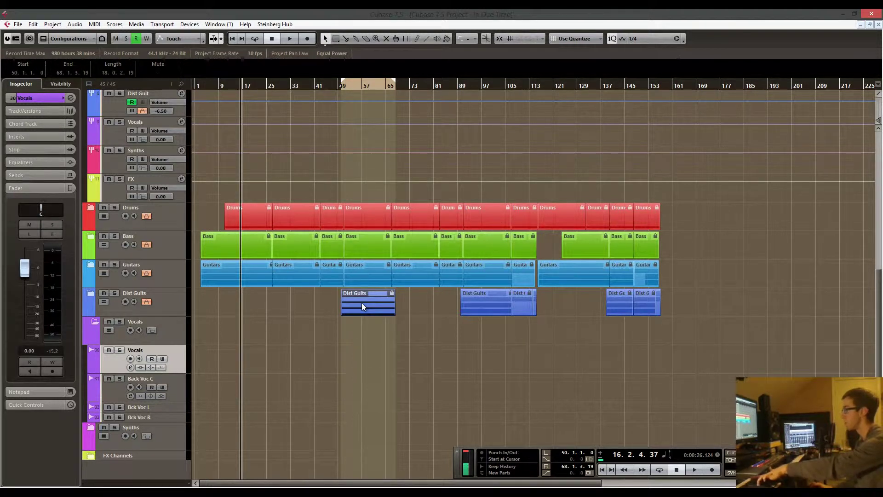
Turn on cycle mode, play briefly from the left locator at bar 50, and stop playback
key("slash")
key("space")
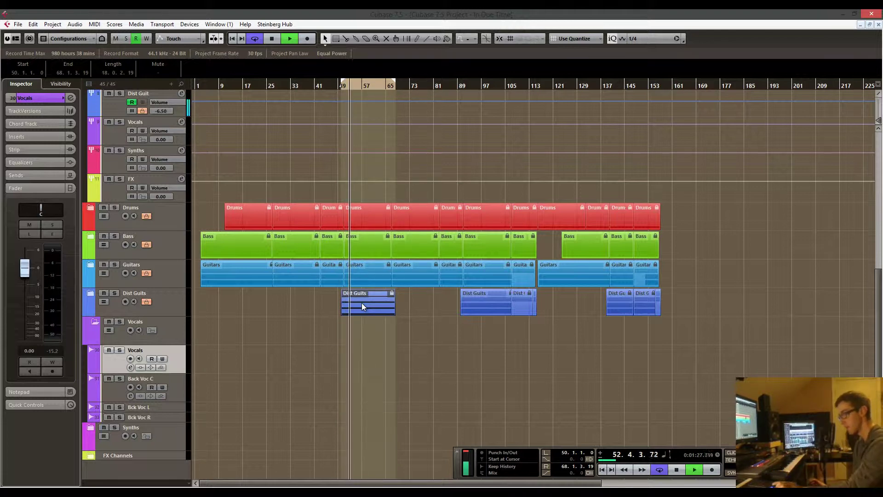
key("space")
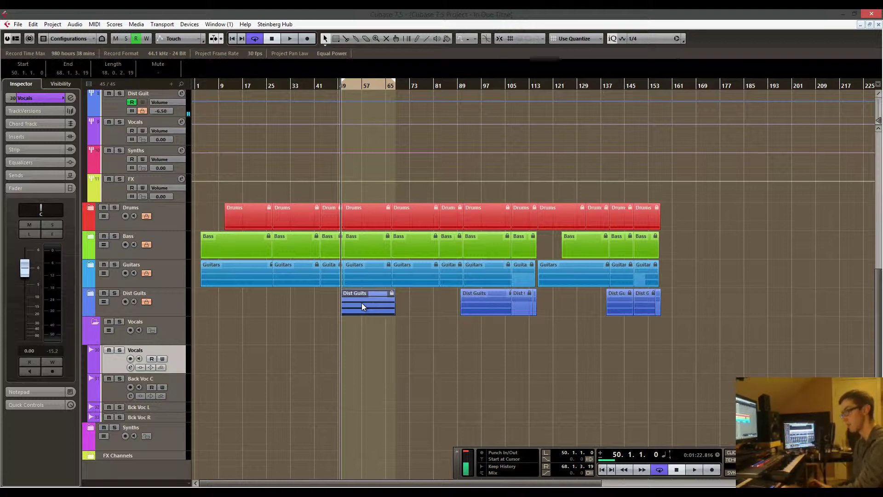
Record-enable the Vocals audio track and start recording a take from bar 50 within the cycle range
key("r")
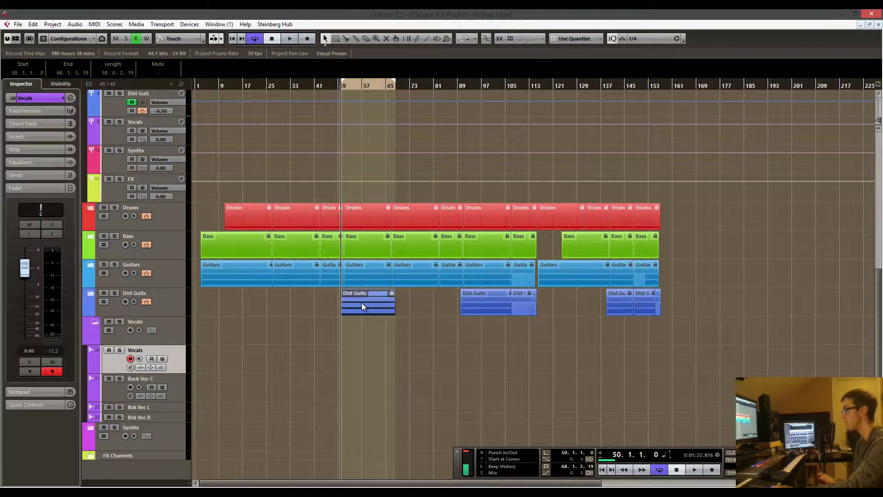
key("shift+m")
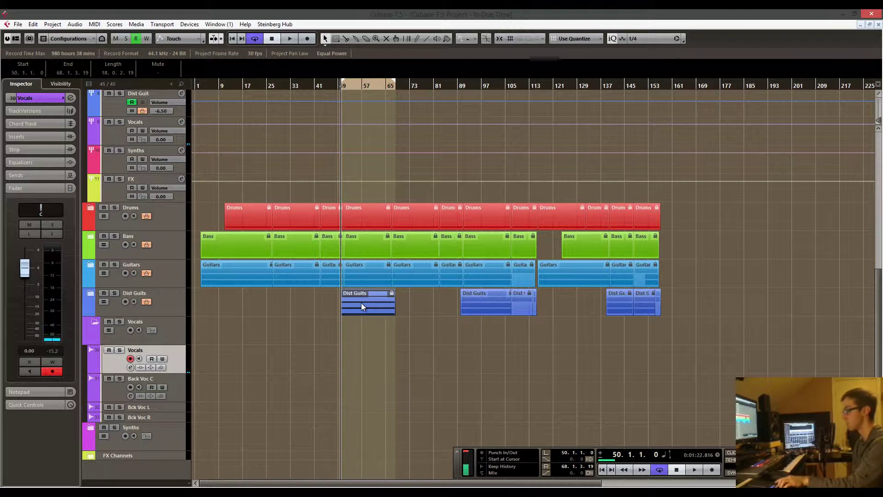
key("KP_Multiply")
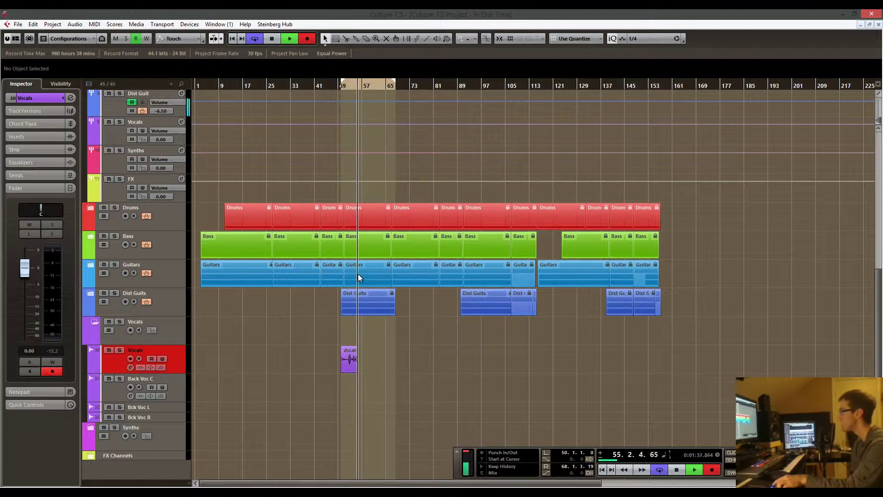
Stop the recording on the Vocals audio track and turn off its record enable
key("space")
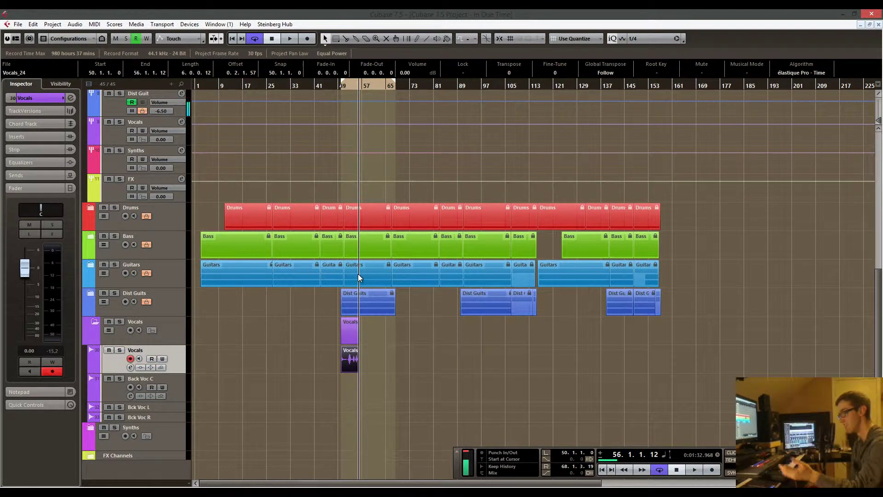
key("Down")
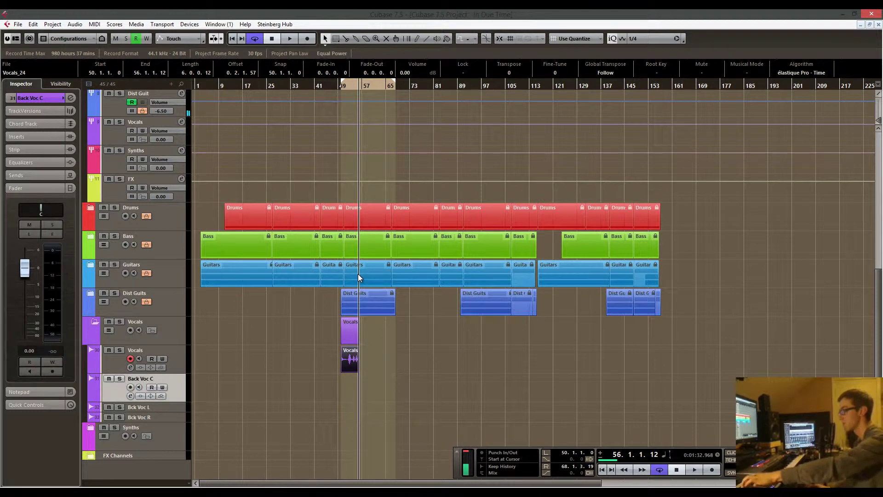
key("Up")
key("r")
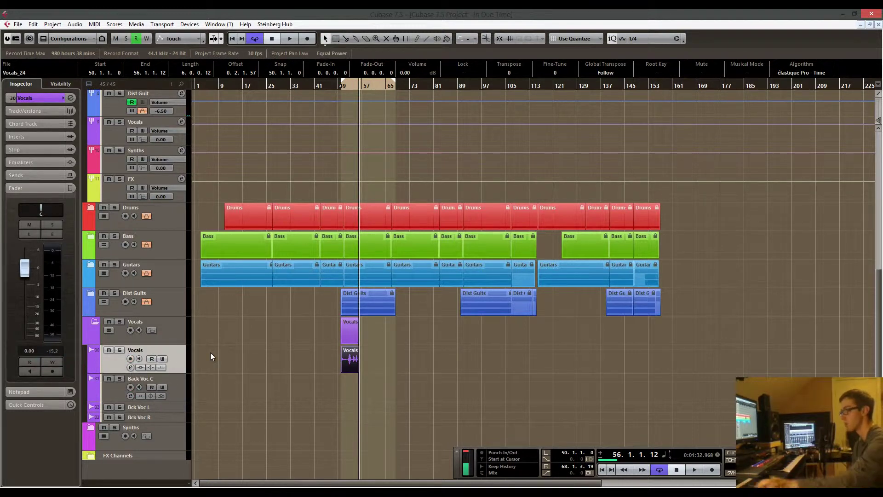
Record-enable the Back Voc C track, record a short take from bar 50, and stop the transport
key("Down")
key("r")
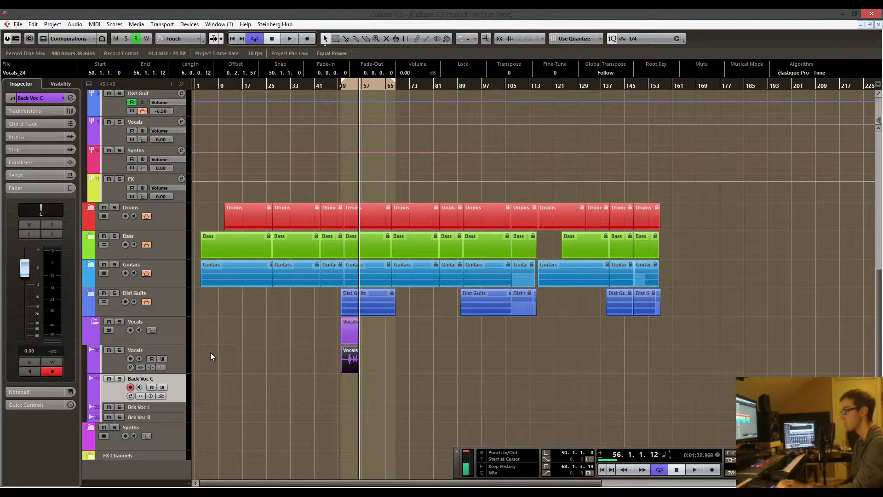
key("KP_Multiply")
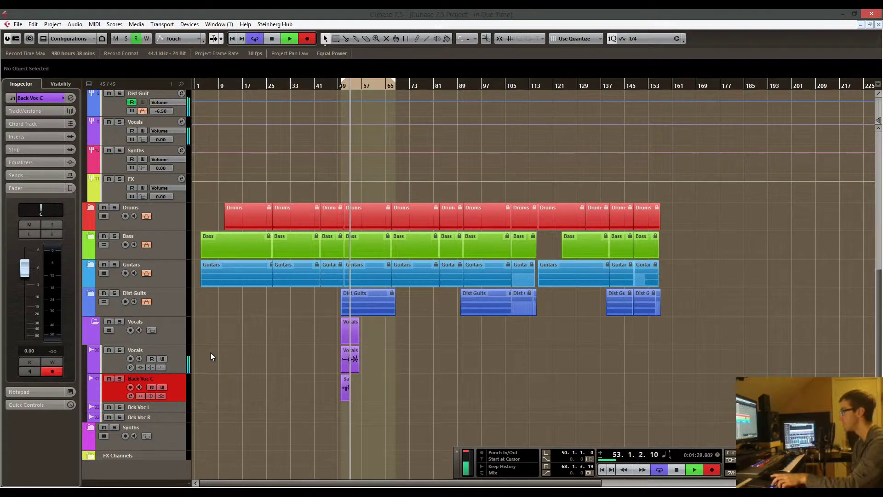
key("space")
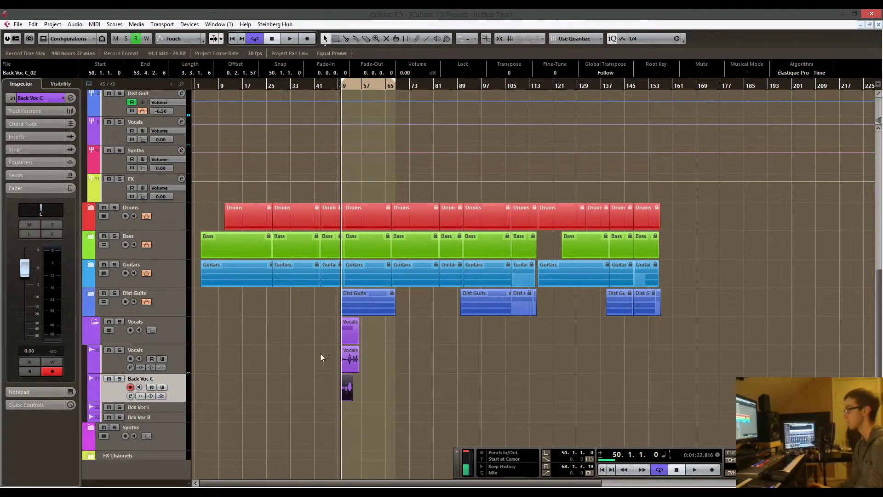
Delete the recorded takes on the Vocals and Back Voc C tracks
left_click_drag(361, 367, 331, 386)
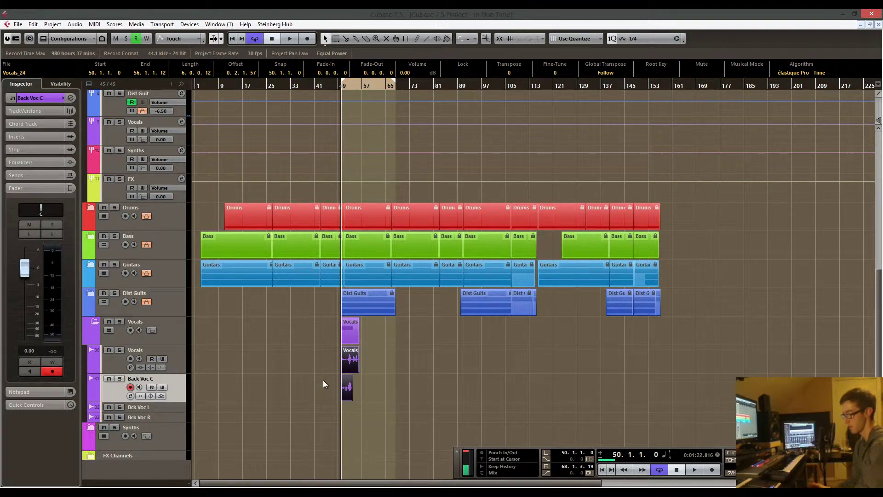
key("Delete")
Turn off cycle mode and disable recording on the Back Voc C track
key("KP_Divide")
key("r")
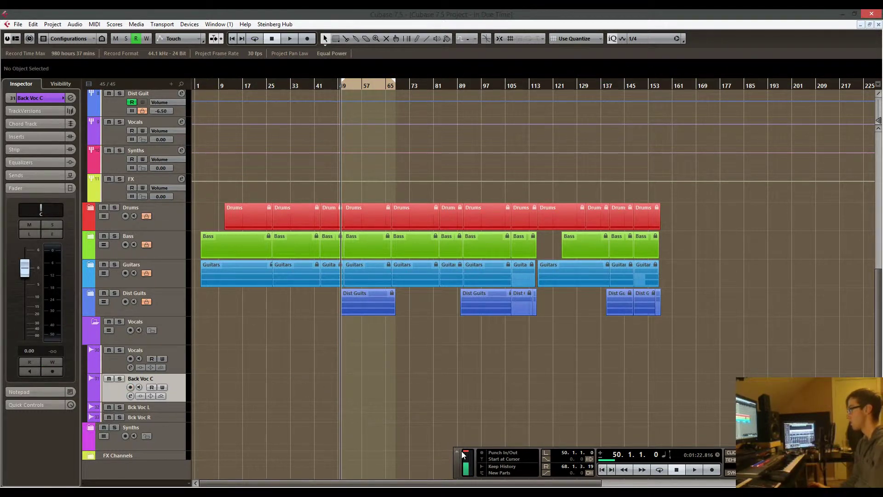
left_click_drag(462, 450, 462, 451)
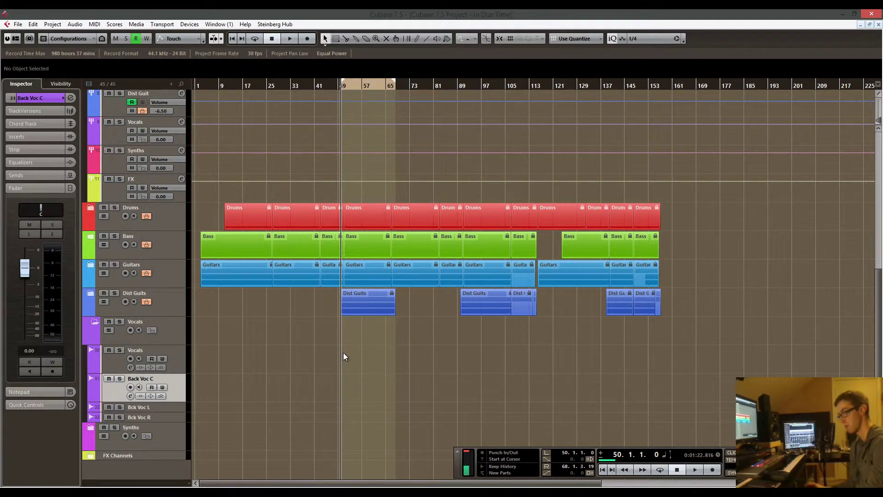
Set the left and right locators around all events in the project, leaving nothing selected
key("ctrl+a")
key("p")
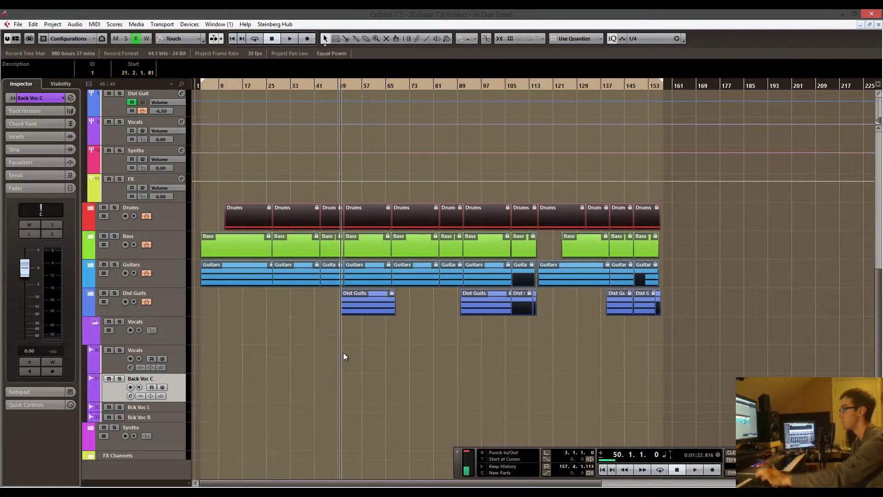
left_click(307, 326)
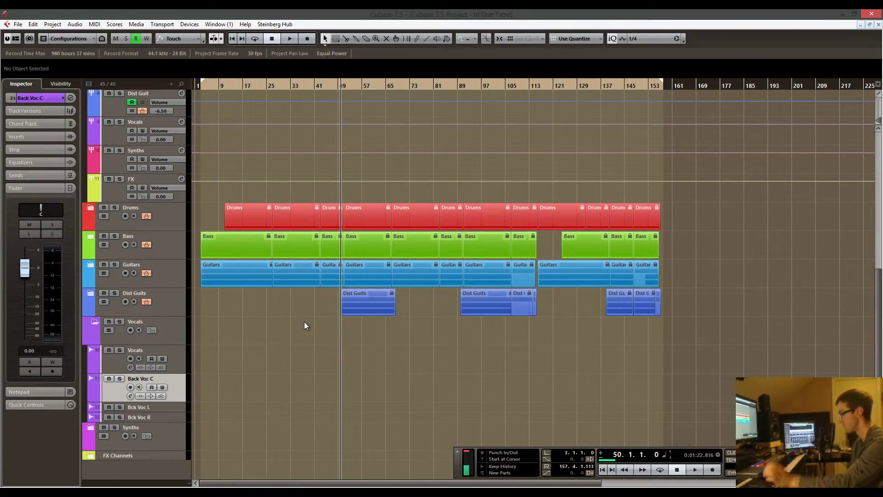